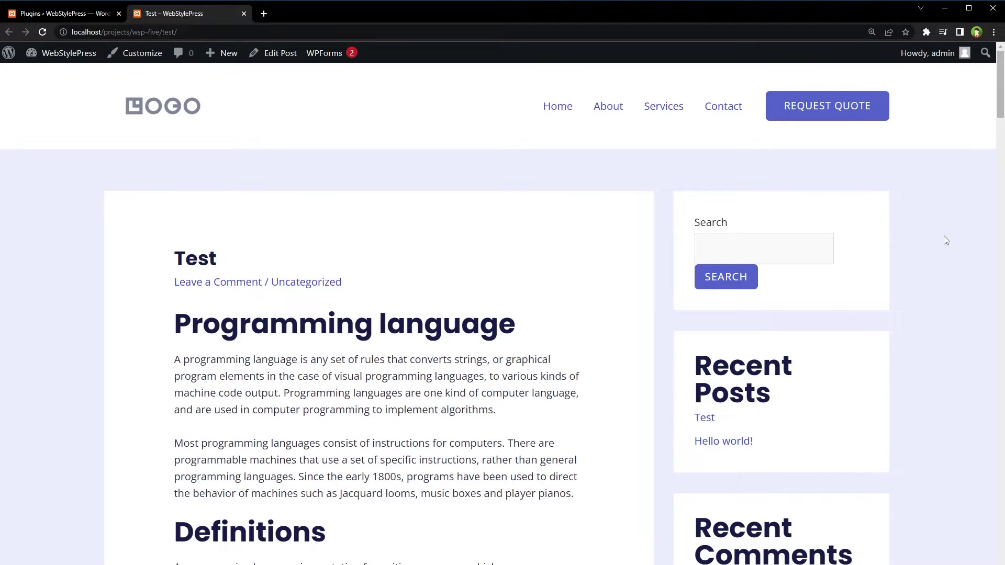
{"action": "scroll", "coordinate": [84, 304], "scroll_direction": "down", "scroll_amount": 3}
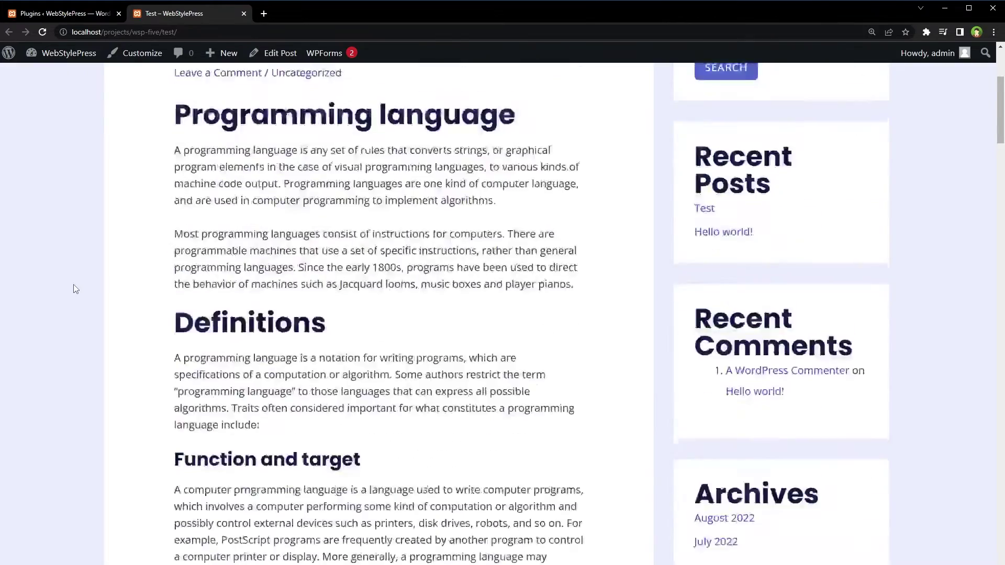
{"action": "scroll", "coordinate": [73, 289], "scroll_direction": "up", "scroll_amount": 3}
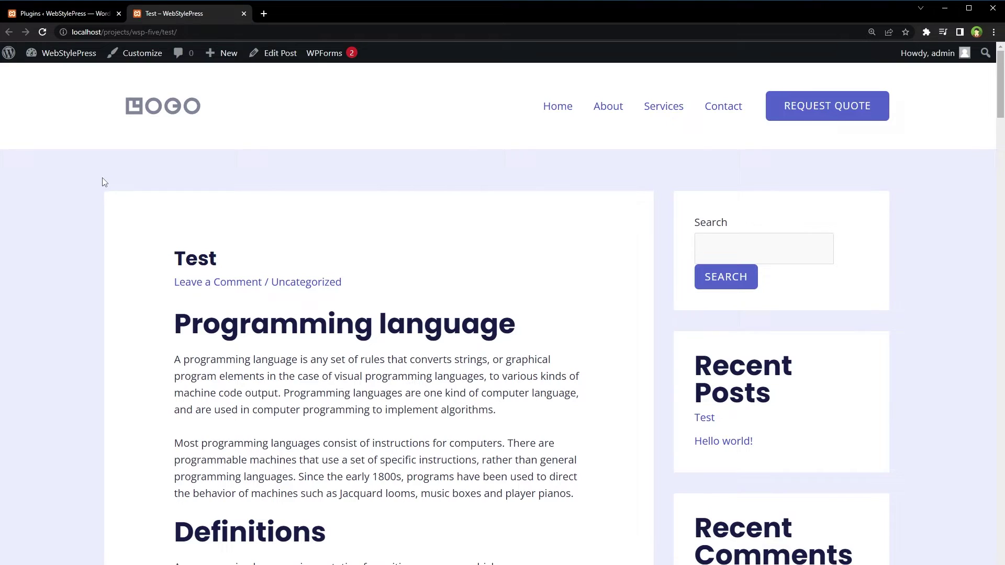
{"action": "scroll", "coordinate": [102, 178], "scroll_direction": "down", "scroll_amount": 4}
{"action": "scroll", "coordinate": [102, 178], "scroll_direction": "down", "scroll_amount": 3}
{"action": "scroll", "coordinate": [103, 177], "scroll_direction": "up", "scroll_amount": 7}
- Find the myStickymenu plugin via a 'Floating Notification Bar' search, then install and activate it
{"action": "left_click", "coordinate": [63, 13]}
{"action": "left_click", "coordinate": [43, 31]}
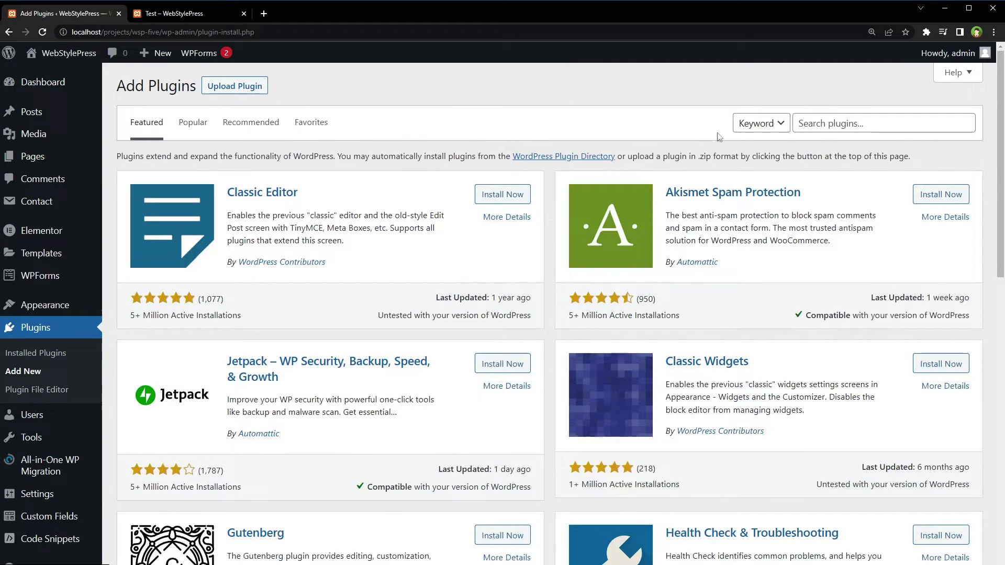
{"action": "left_click", "coordinate": [862, 129]}
{"action": "type", "text": "Floating Notification Bar"}
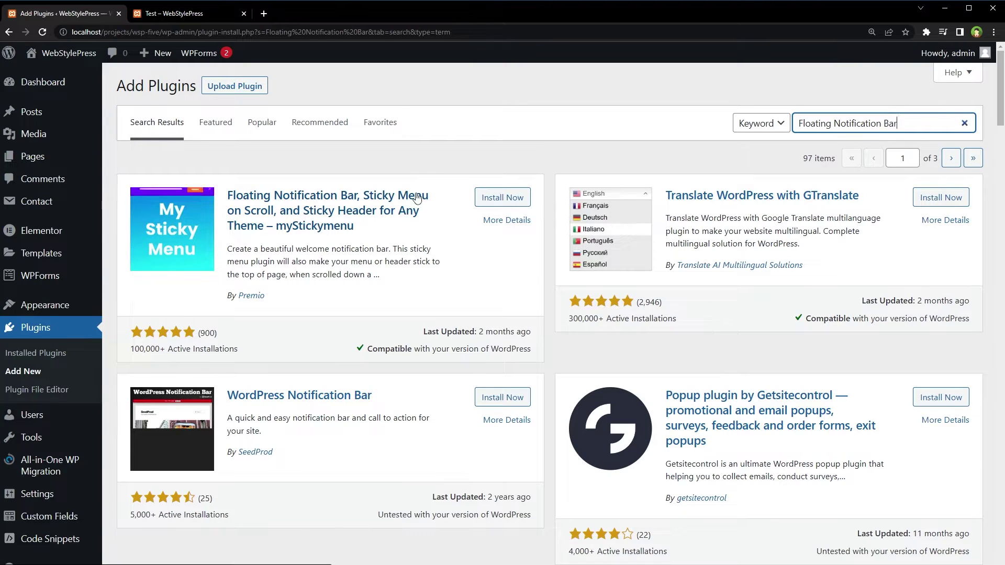
{"action": "left_click", "coordinate": [397, 220]}
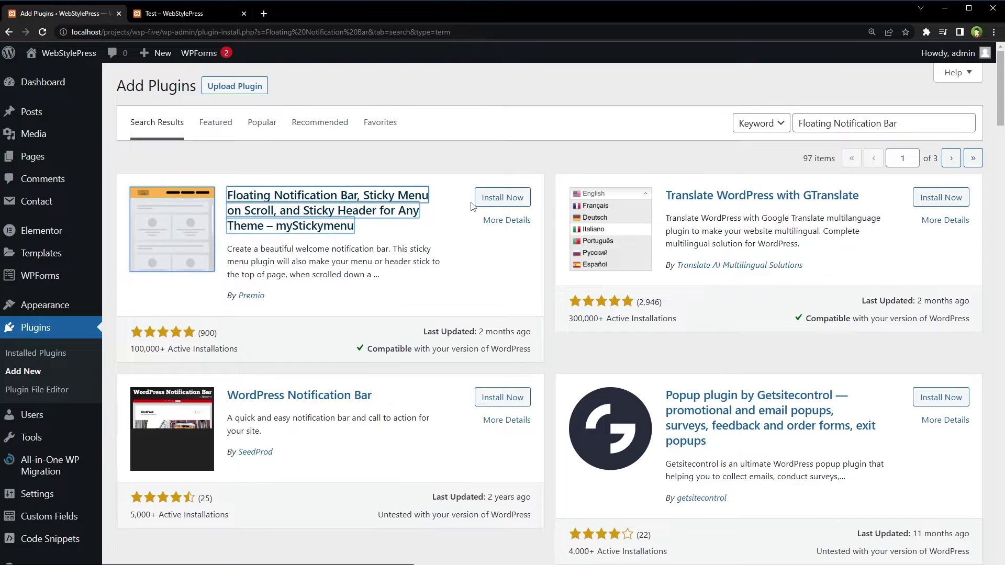
{"action": "left_click", "coordinate": [487, 200]}
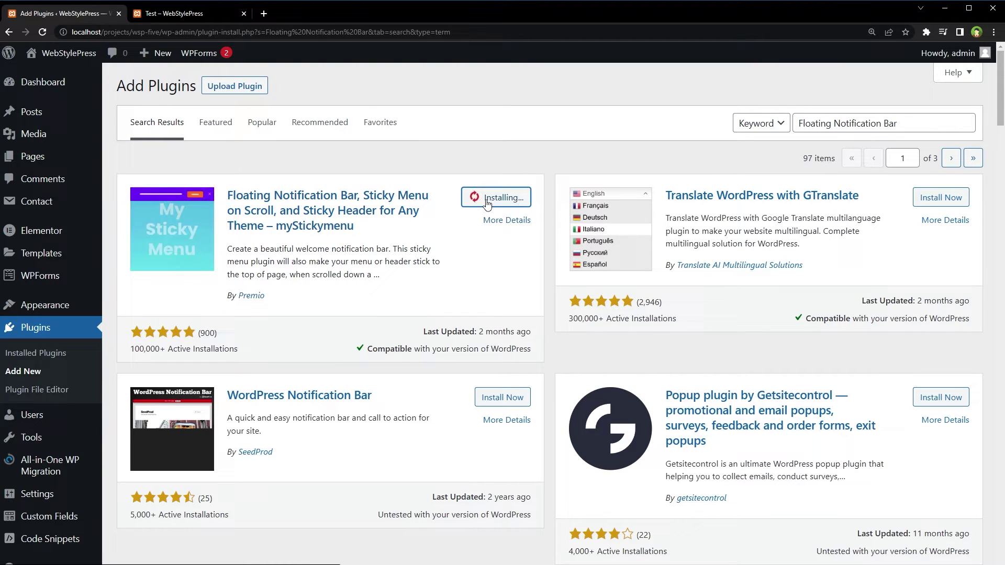
{"action": "left_click", "coordinate": [507, 203]}
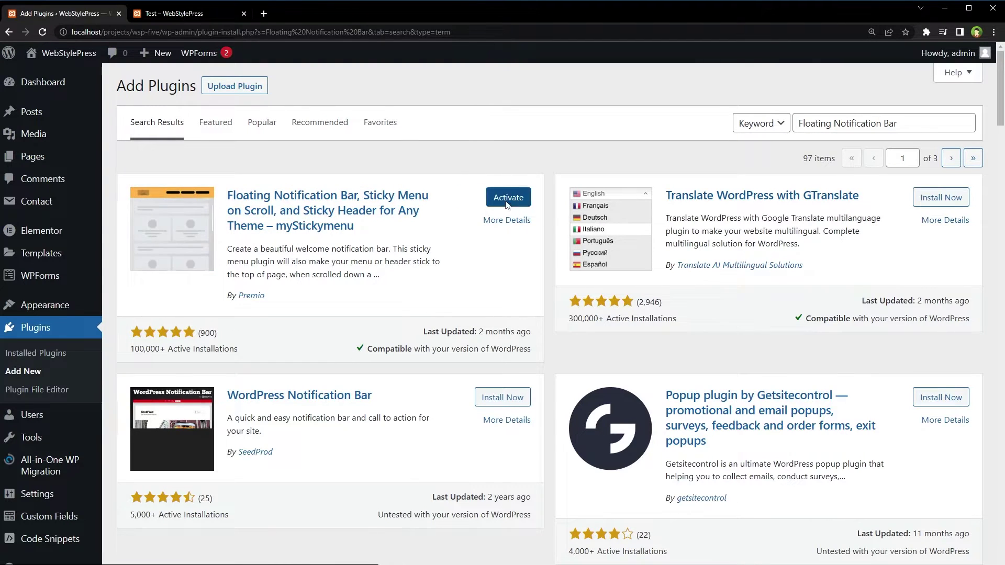
{"action": "scroll", "coordinate": [419, 292], "scroll_direction": "down", "scroll_amount": 2}
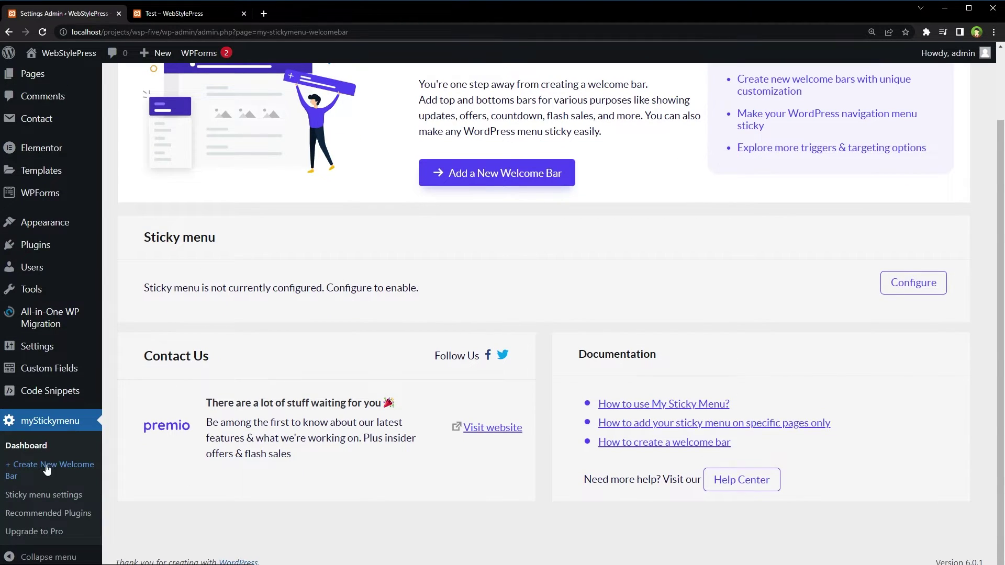
{"action": "scroll", "coordinate": [626, 324], "scroll_direction": "up", "scroll_amount": 2}
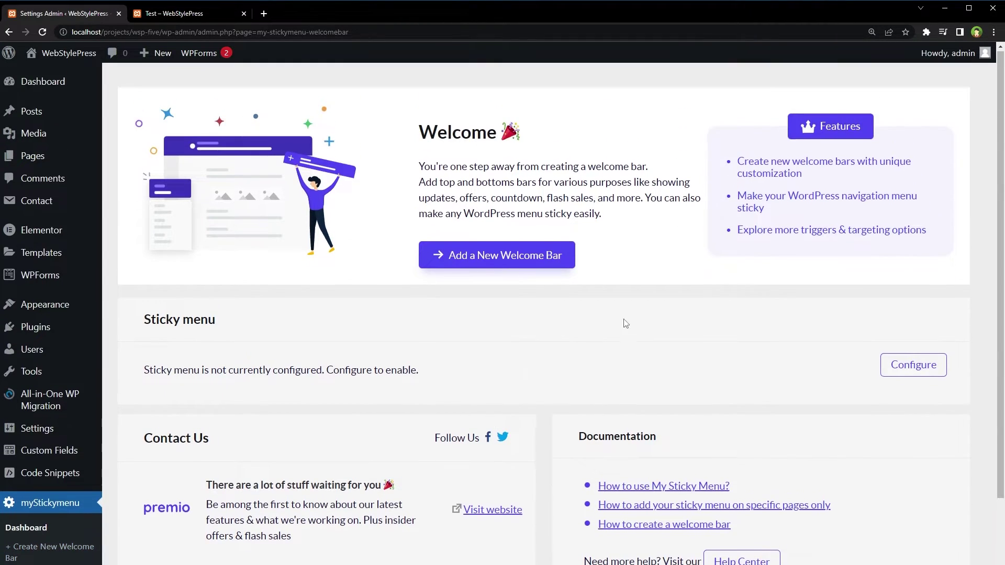
- Add a new welcome bar and switch it on
{"action": "left_click", "coordinate": [514, 260]}
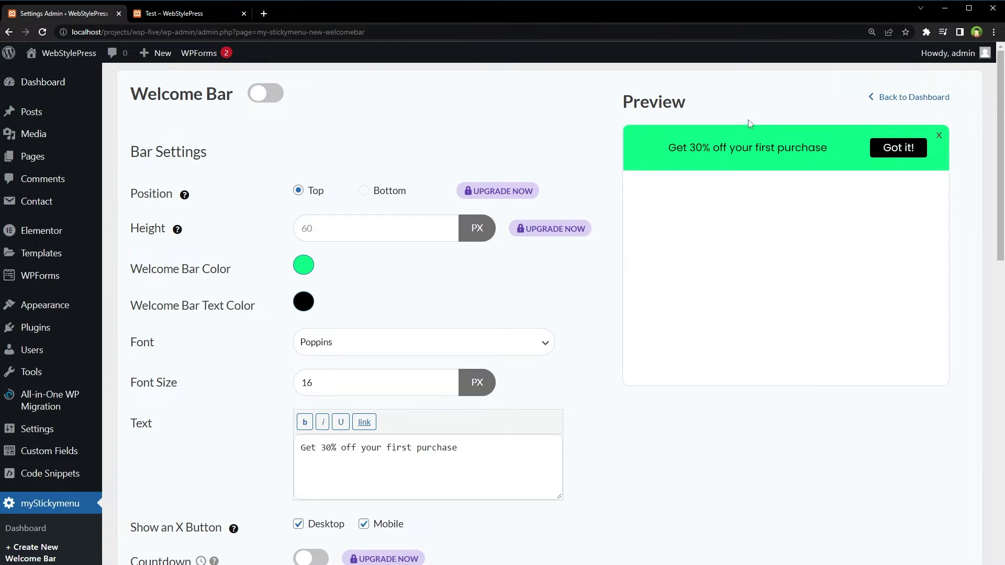
{"action": "key", "text": "ctrl+minus"}
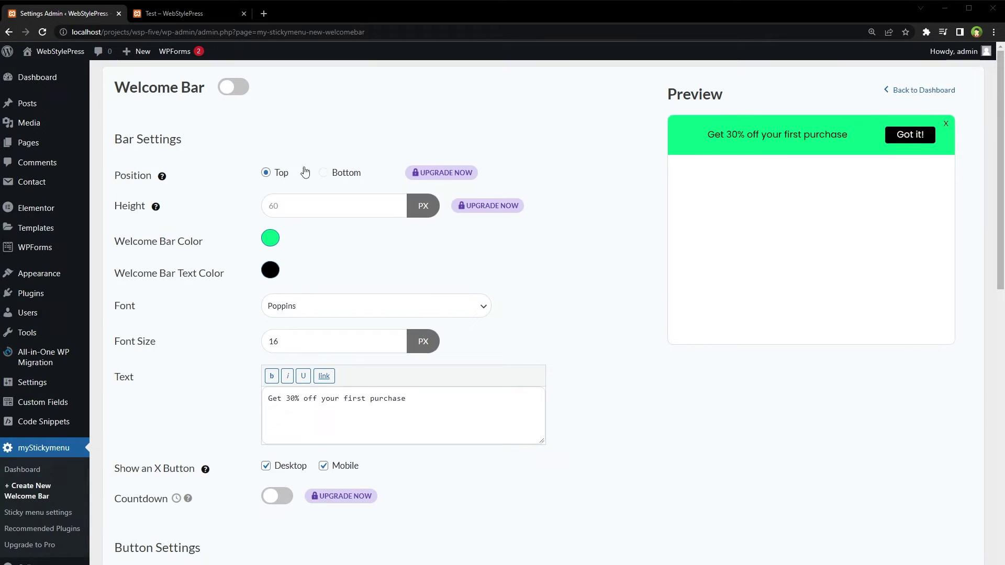
{"action": "left_click", "coordinate": [234, 87]}
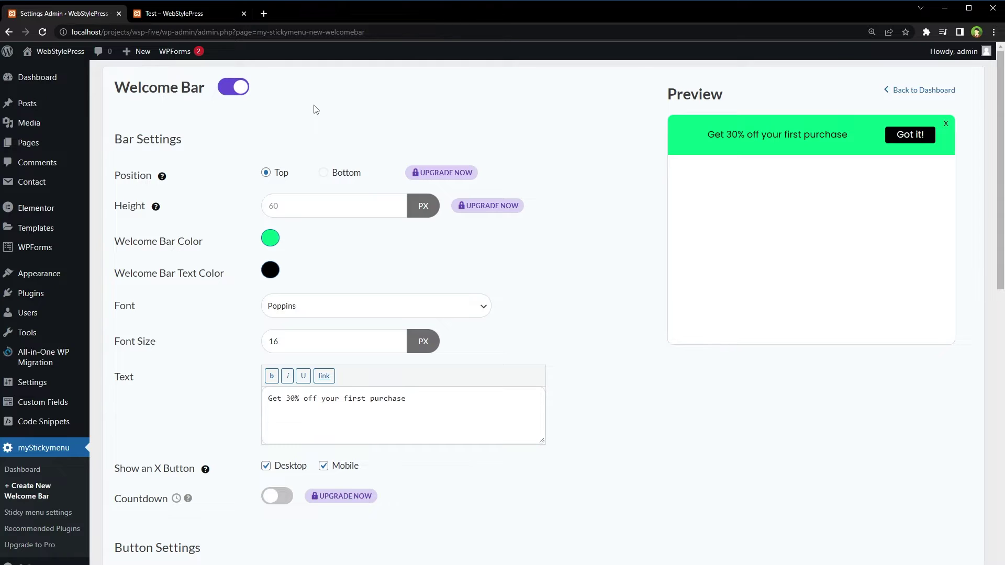
- Replace the welcome bar message with 'Subscribe to WebStylePress'
{"action": "left_click", "coordinate": [271, 243]}
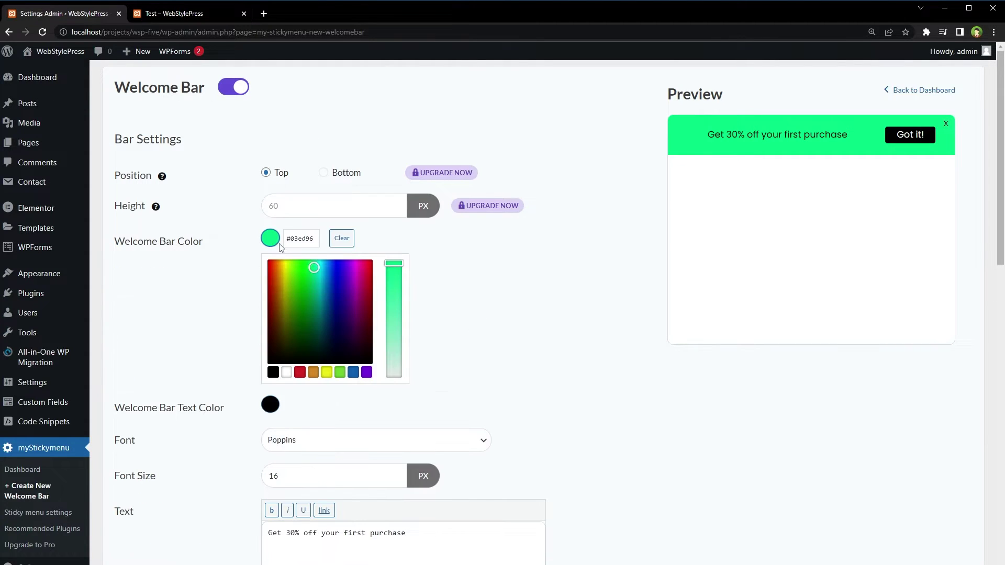
{"action": "left_click", "coordinate": [443, 250]}
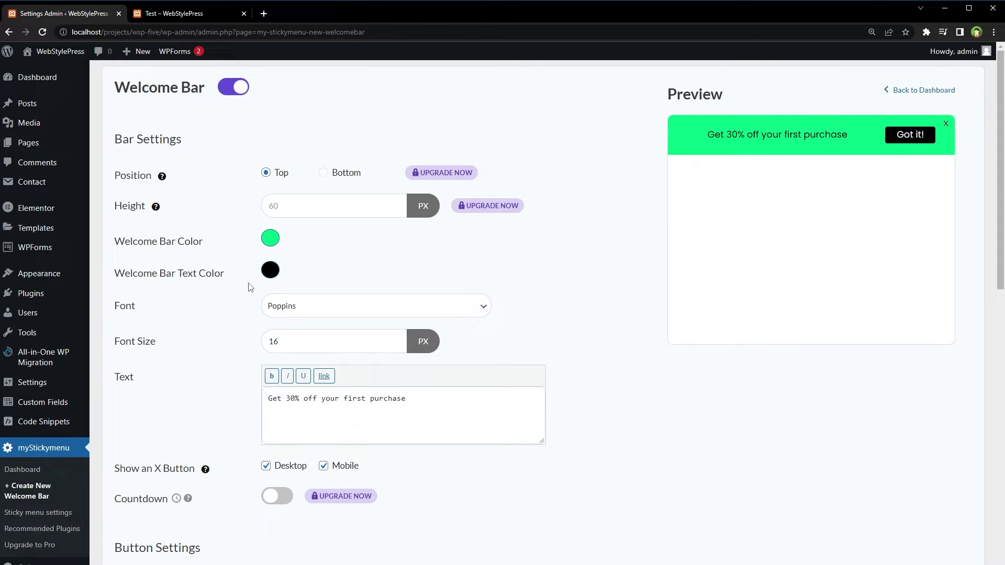
{"action": "left_click", "coordinate": [269, 272]}
{"action": "left_click_drag", "start_coordinate": [438, 399], "coordinate": [229, 407]}
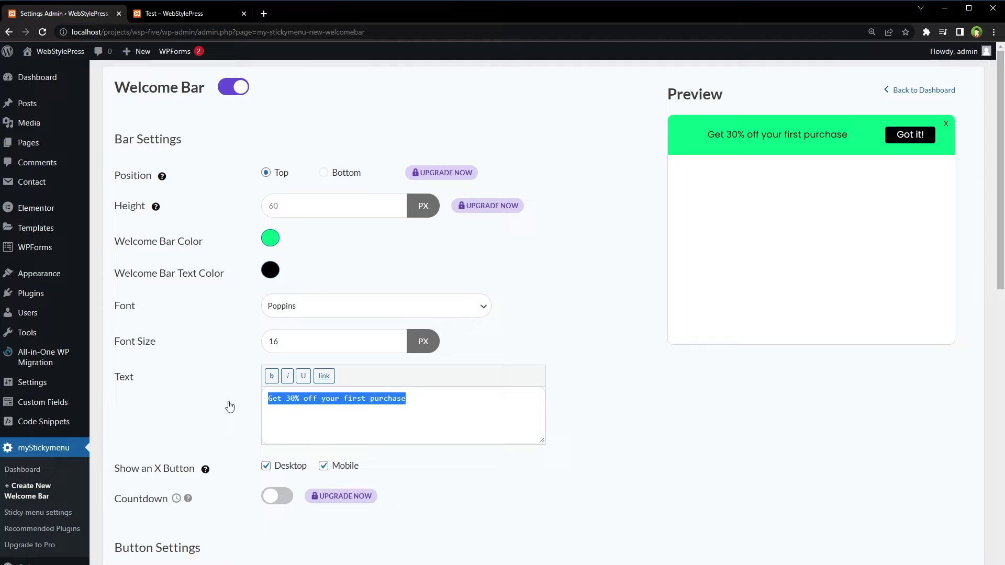
{"action": "type", "text": "Subscribe to WebStylePress"}
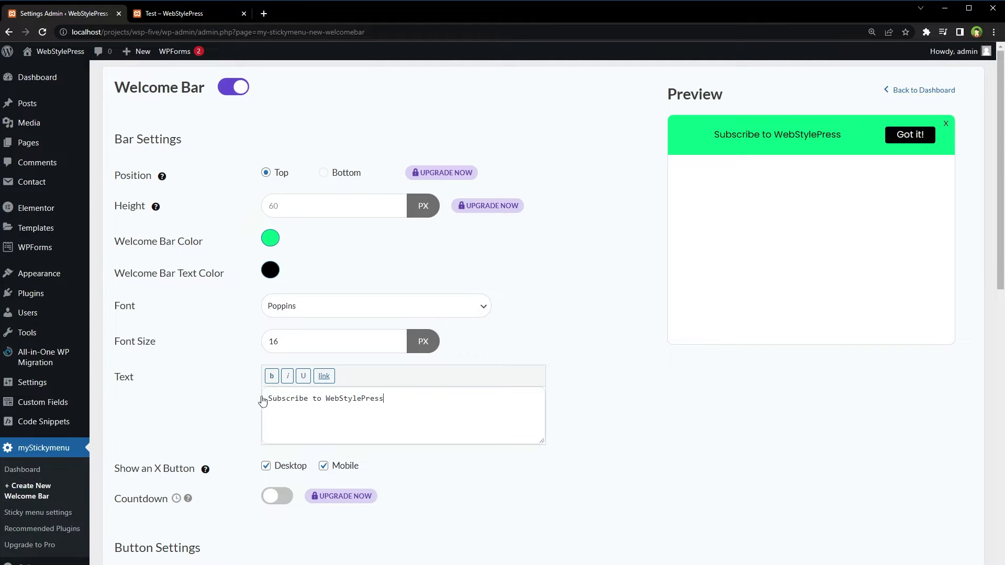
{"action": "scroll", "coordinate": [504, 386], "scroll_direction": "down", "scroll_amount": 1}
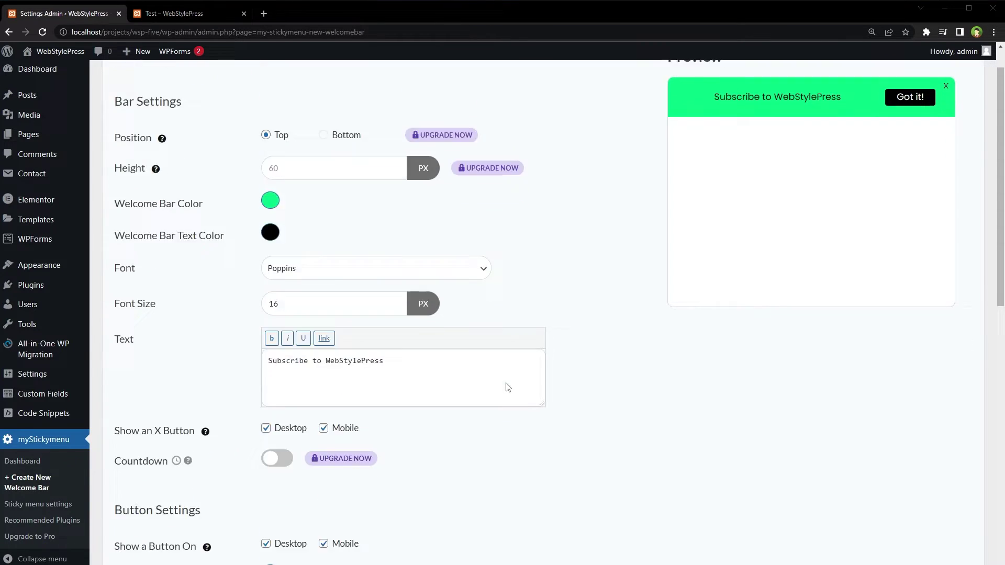
{"action": "scroll", "coordinate": [146, 274], "scroll_direction": "down", "scroll_amount": 2}
{"action": "scroll", "coordinate": [162, 285], "scroll_direction": "down", "scroll_amount": 2}
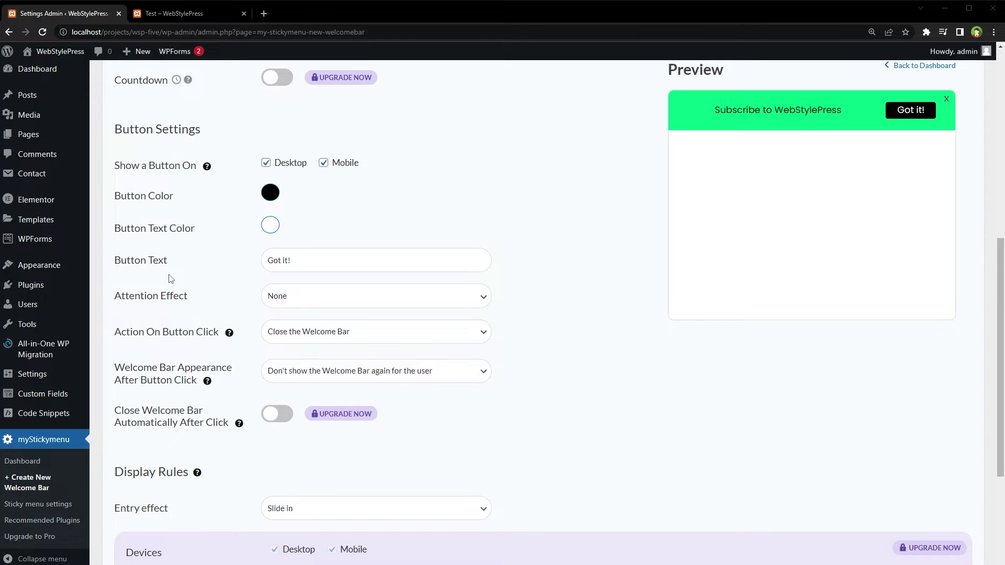
{"action": "left_click_drag", "start_coordinate": [343, 260], "coordinate": [213, 269]}
{"action": "type", "text": "Subscribe"}
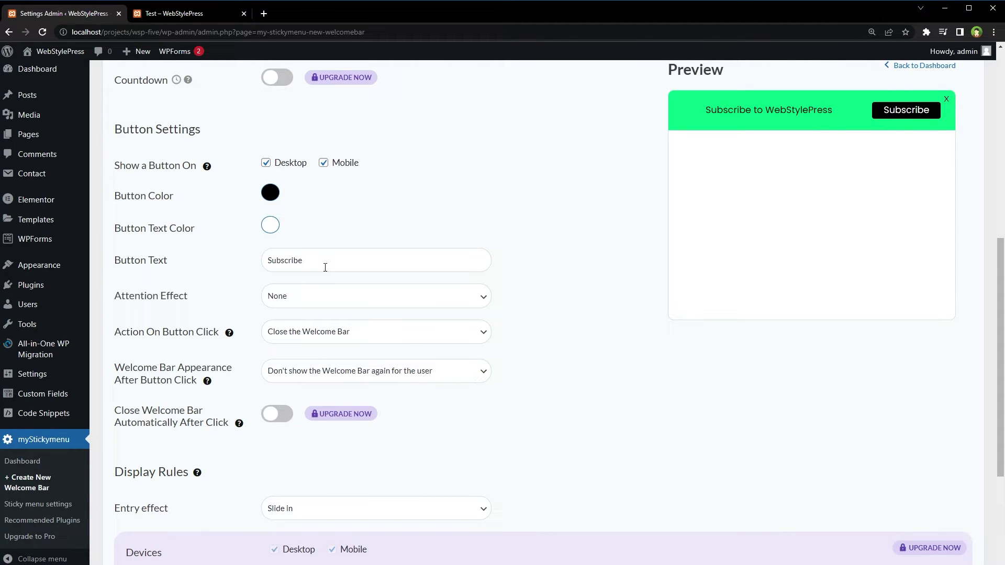
{"action": "type", "text": "!"}
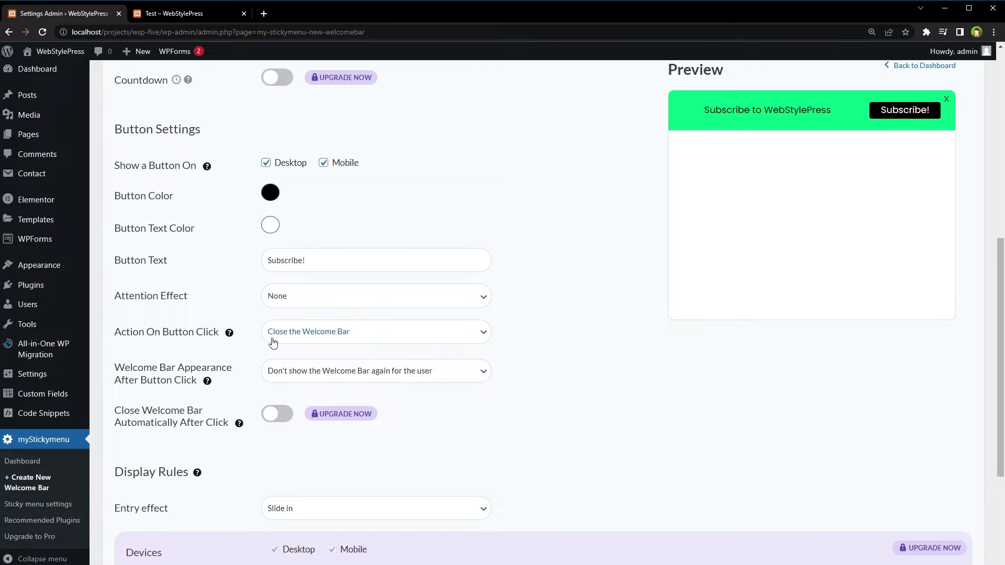
{"action": "left_click", "coordinate": [385, 339]}
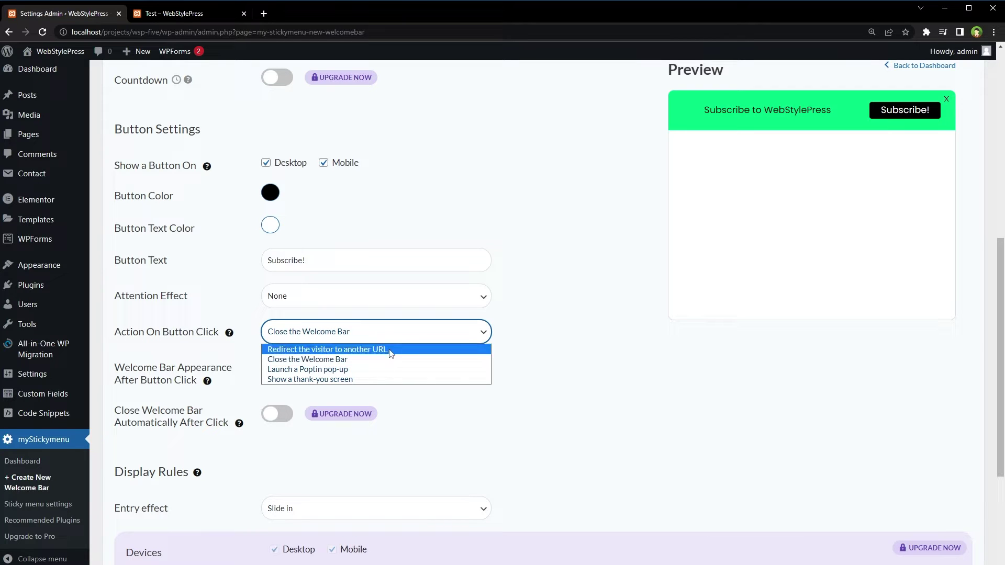
{"action": "left_click", "coordinate": [408, 349]}
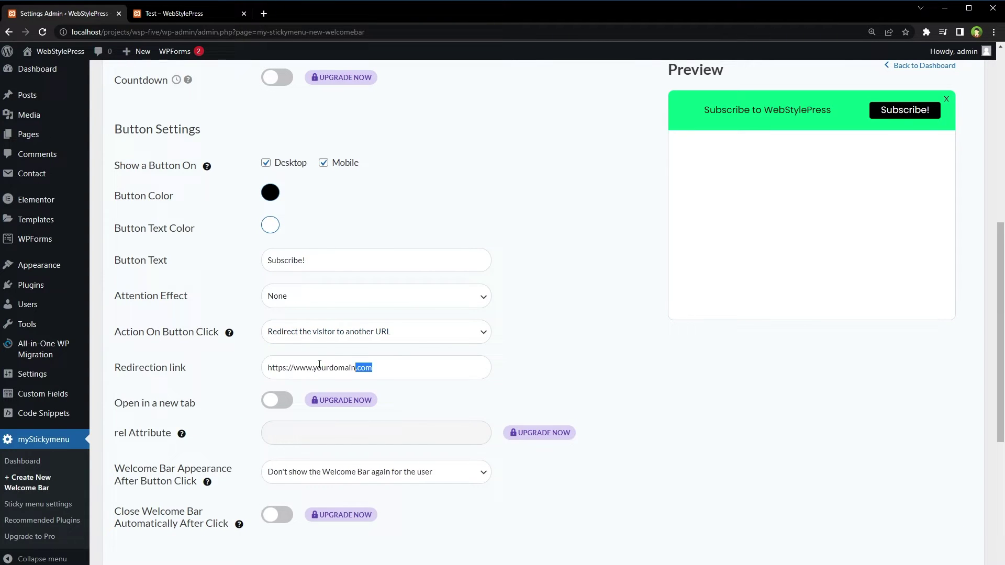
{"action": "left_click_drag", "start_coordinate": [397, 368], "coordinate": [220, 368]}
{"action": "type", "text": "https://www.youtube.com/webstylepress"}
- Try the Flash, Shake, Swing and Heartbeat attention effects, then settle on Wobble
{"action": "left_click", "coordinate": [353, 298]}
{"action": "left_click", "coordinate": [372, 326]}
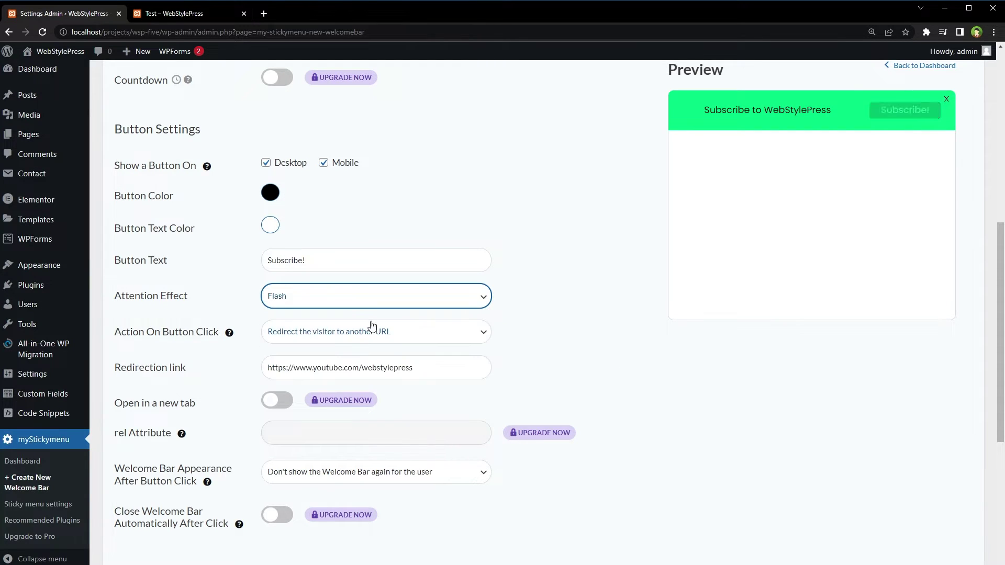
{"action": "left_click", "coordinate": [365, 304]}
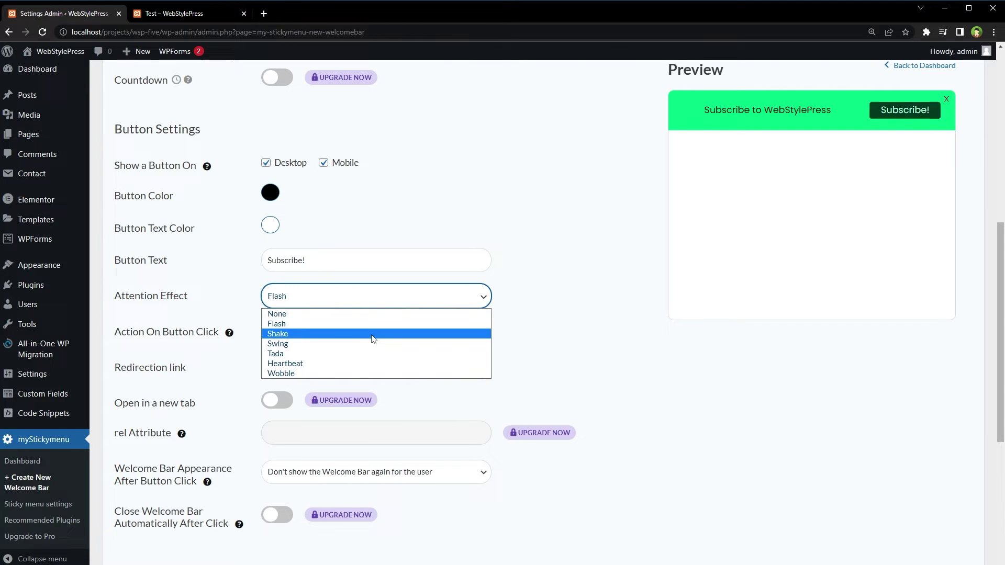
{"action": "left_click", "coordinate": [370, 334]}
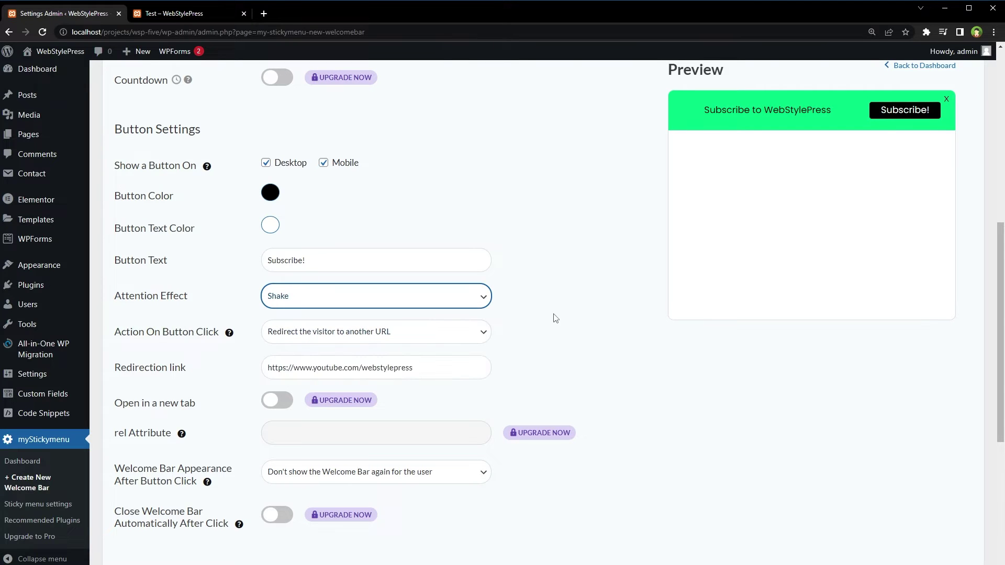
{"action": "left_click", "coordinate": [350, 302]}
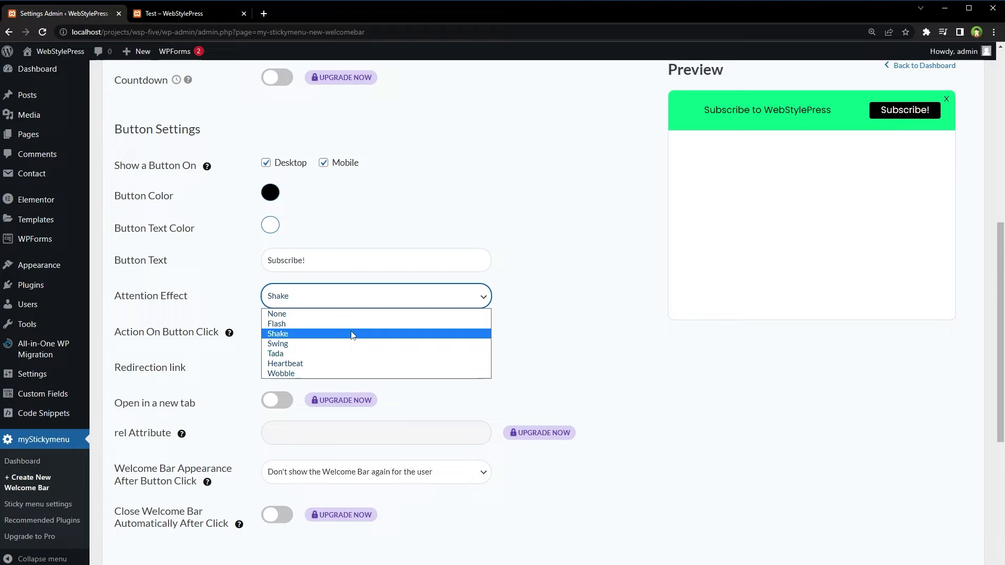
{"action": "left_click", "coordinate": [351, 344]}
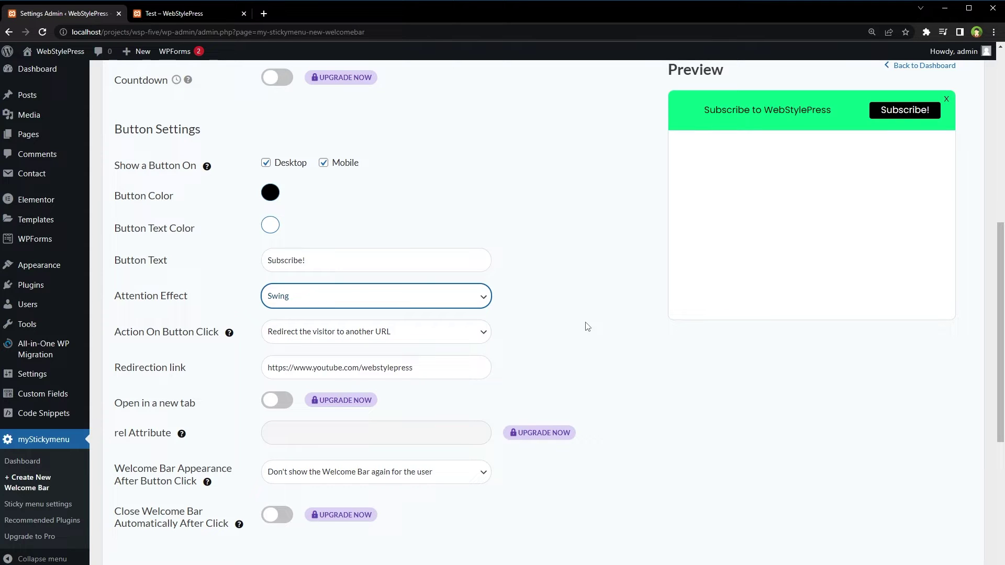
{"action": "left_click", "coordinate": [380, 303]}
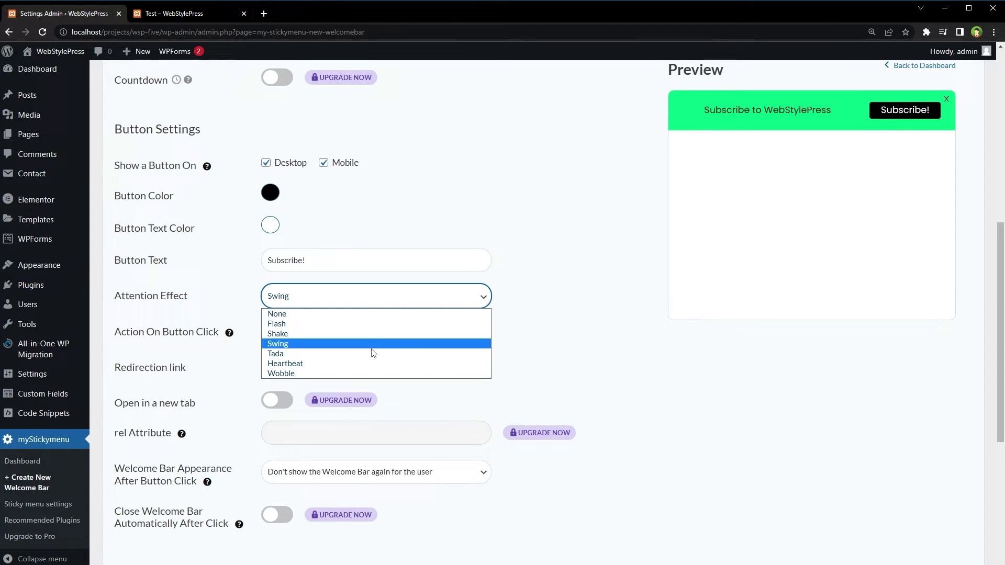
{"action": "left_click", "coordinate": [372, 364]}
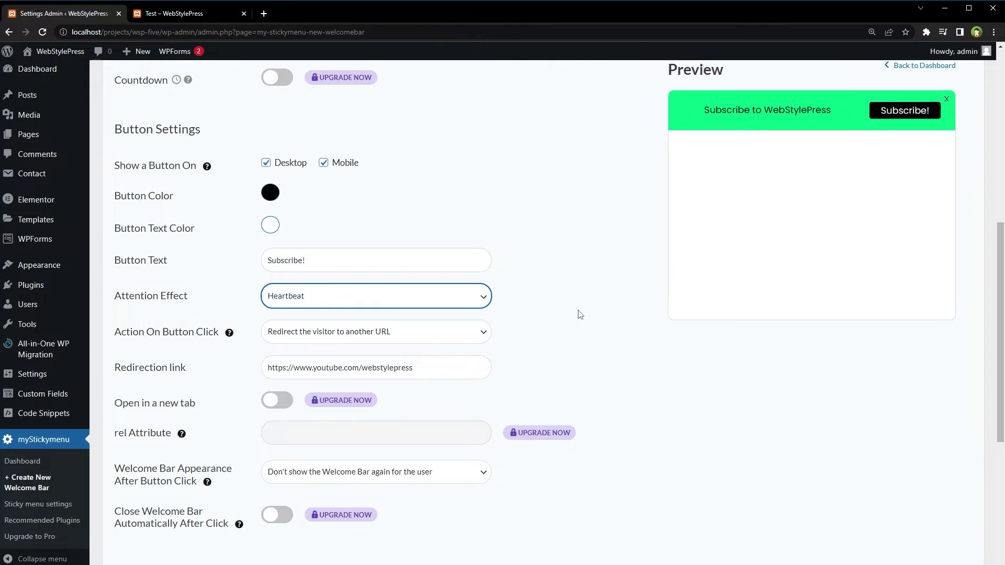
{"action": "left_click", "coordinate": [346, 296]}
{"action": "left_click", "coordinate": [336, 372]}
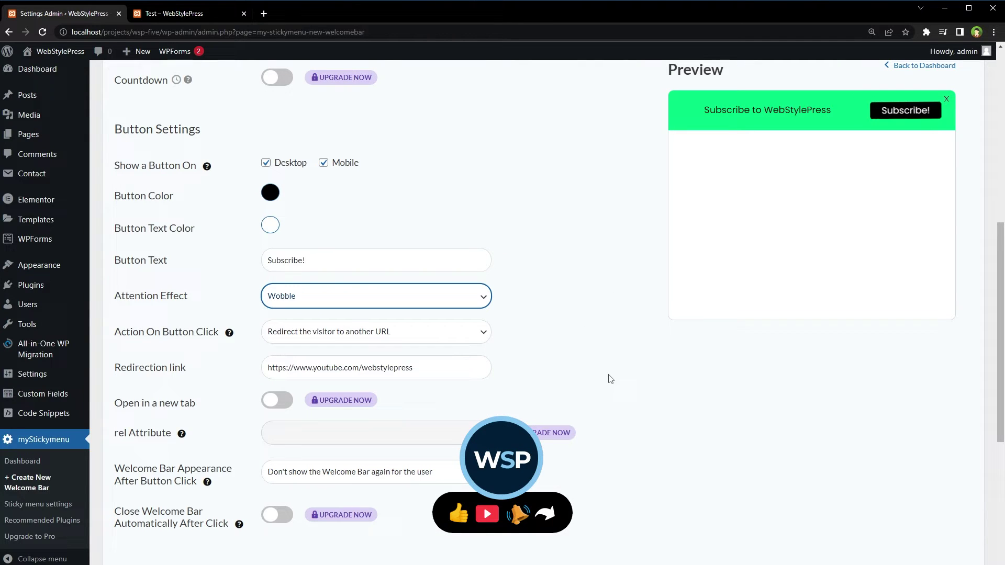
{"action": "left_click", "coordinate": [574, 309]}
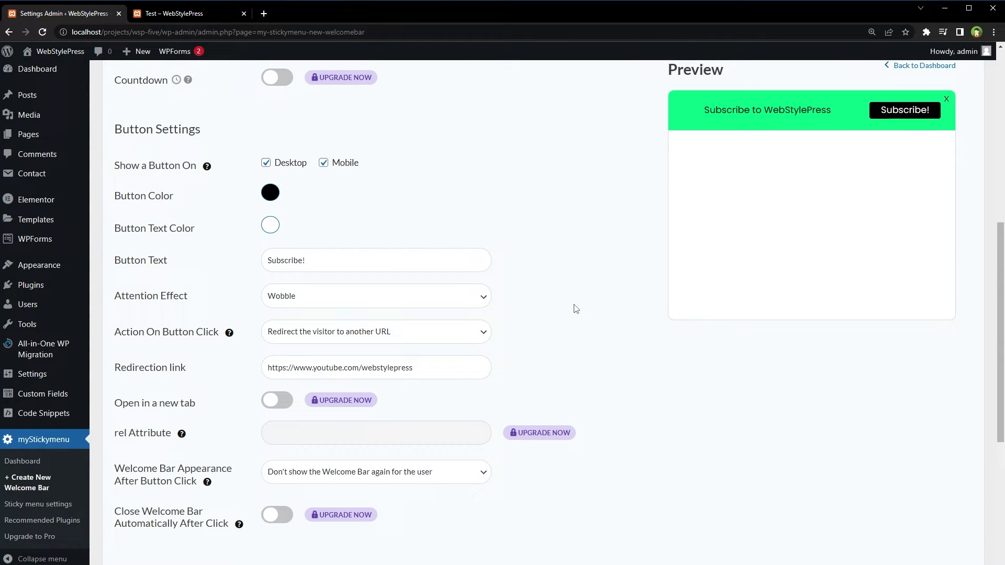
{"action": "scroll", "coordinate": [574, 308], "scroll_direction": "down", "scroll_amount": 3}
{"action": "scroll", "coordinate": [574, 309], "scroll_direction": "down", "scroll_amount": 2}
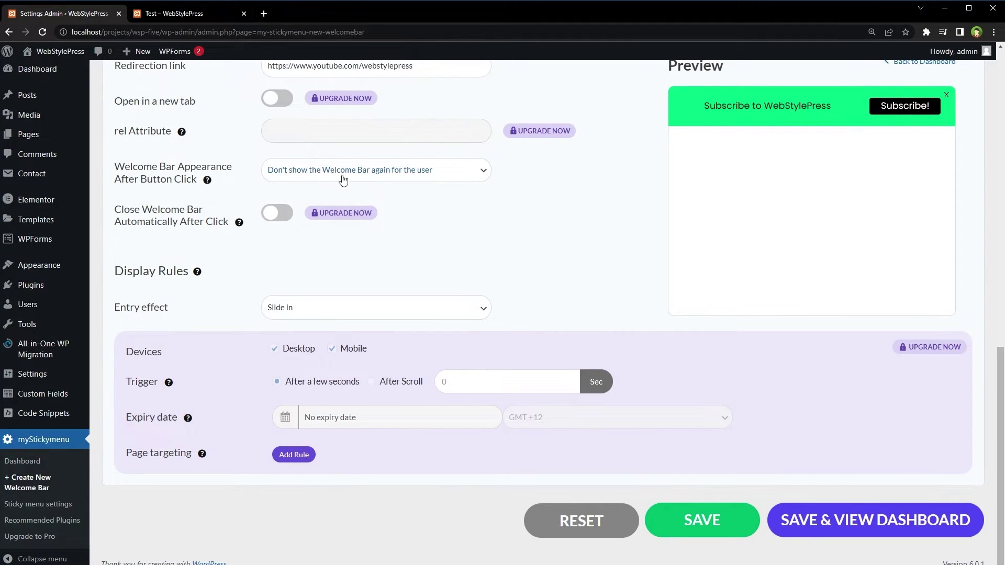
- Set when the bar reappears after a button click, save, and dismiss the success popup
{"action": "left_click", "coordinate": [444, 182]}
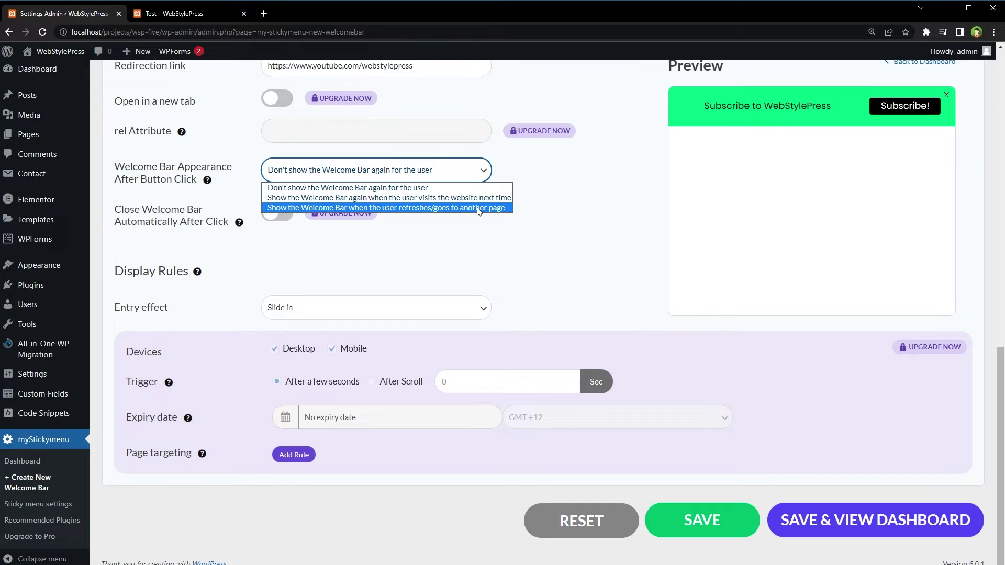
{"action": "left_click", "coordinate": [524, 260]}
{"action": "left_click", "coordinate": [702, 521]}
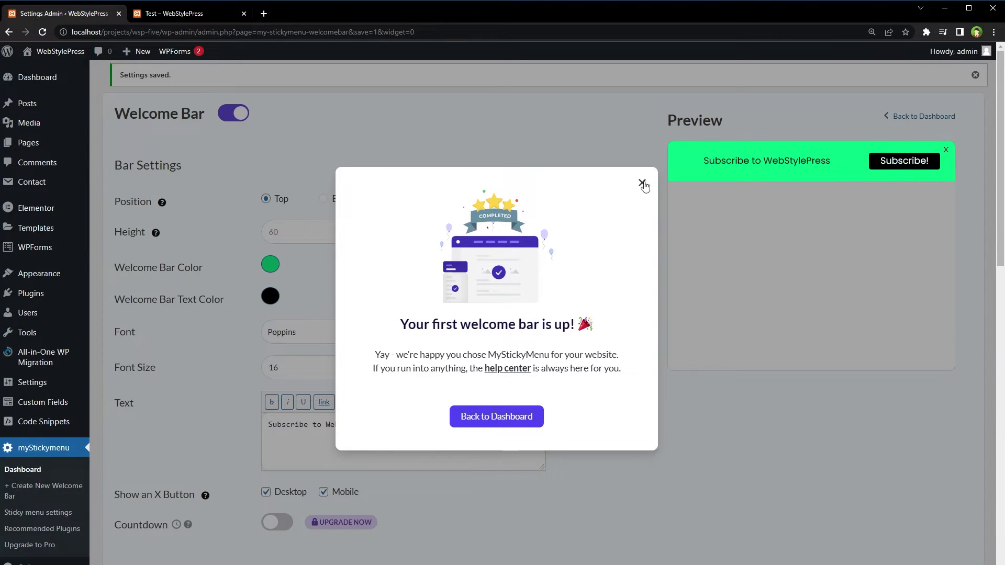
{"action": "left_click", "coordinate": [642, 184]}
- Reload the Test post to check the green Subscribe bar, then go back to the admin tab
{"action": "left_click", "coordinate": [193, 16]}
{"action": "right_click", "coordinate": [62, 166]}
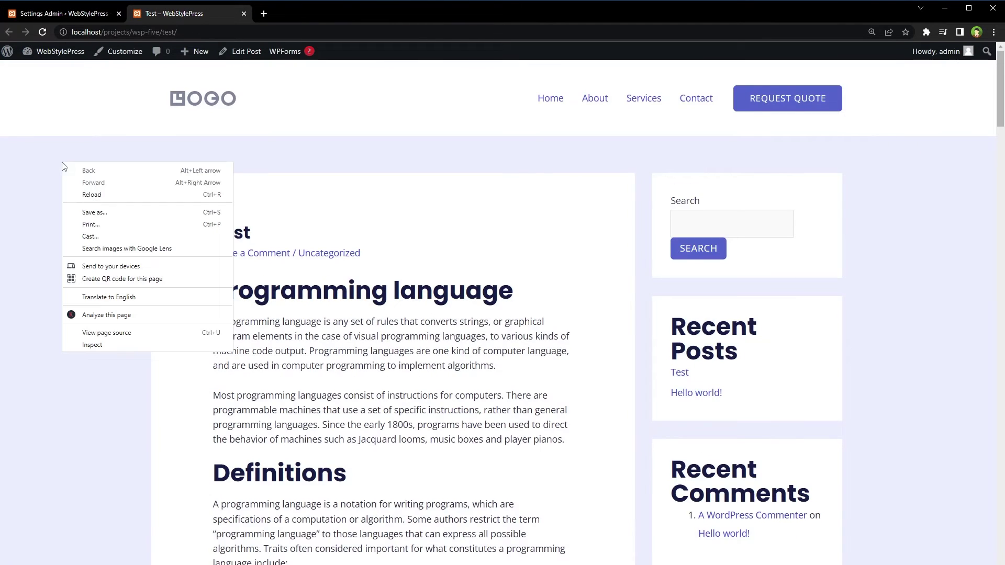
{"action": "left_click", "coordinate": [90, 195]}
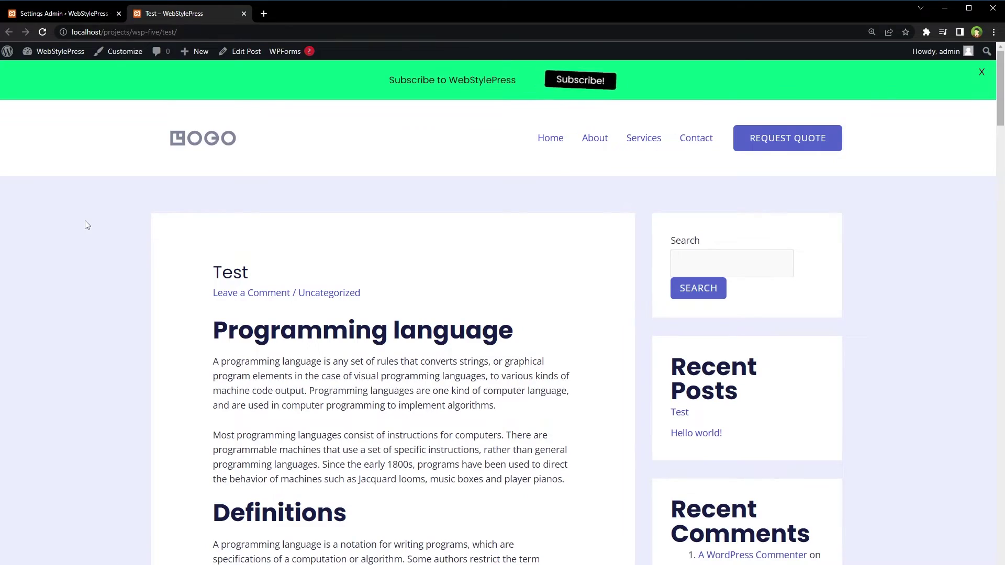
{"action": "scroll", "coordinate": [87, 225], "scroll_direction": "down", "scroll_amount": 7}
{"action": "scroll", "coordinate": [86, 227], "scroll_direction": "up", "scroll_amount": 2}
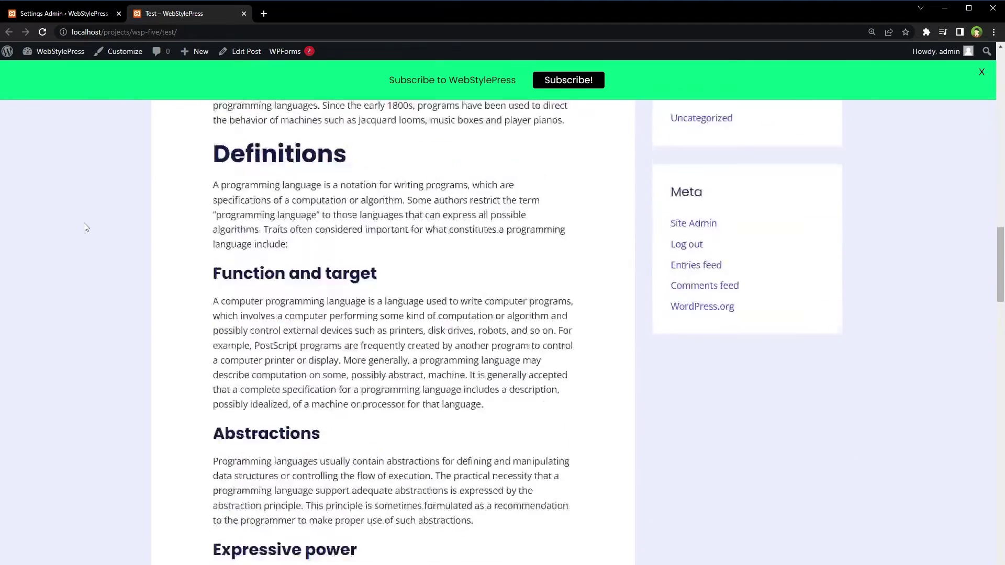
{"action": "scroll", "coordinate": [84, 226], "scroll_direction": "up", "scroll_amount": 5}
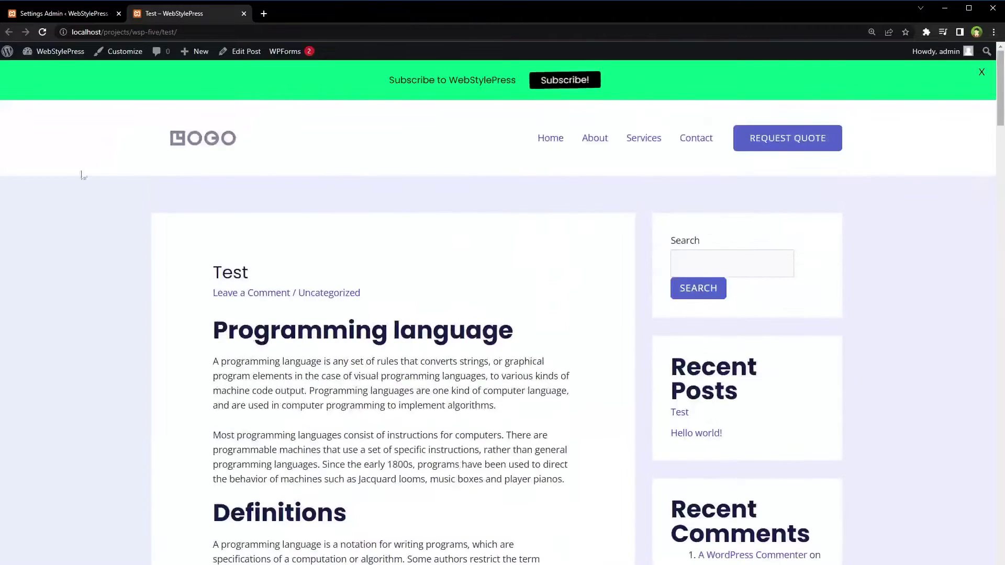
{"action": "left_click", "coordinate": [83, 13]}
{"action": "scroll", "coordinate": [213, 338], "scroll_direction": "down", "scroll_amount": 4}
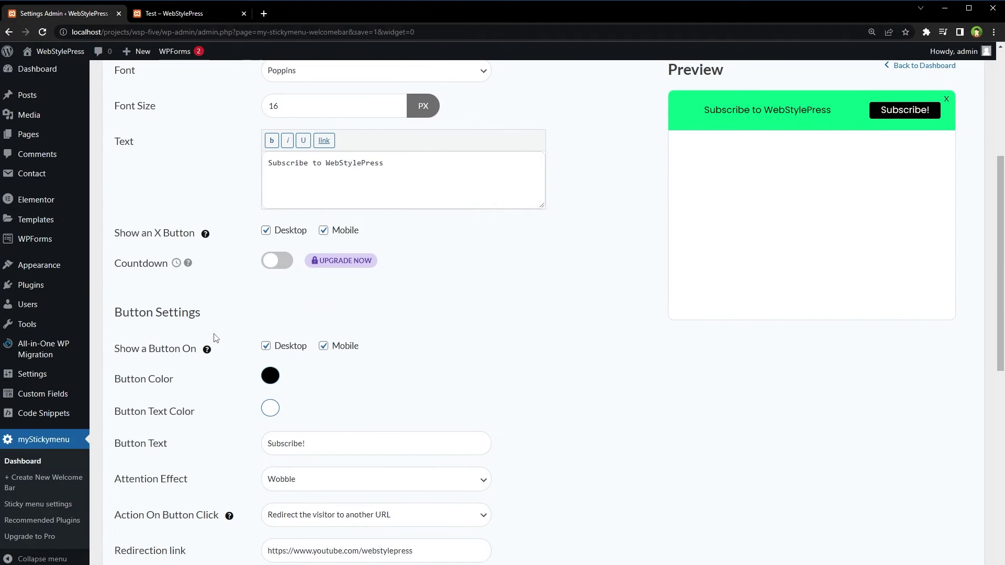
- Turn on the sticky menu with sticky class header.site-header and save
{"action": "left_click", "coordinate": [59, 504]}
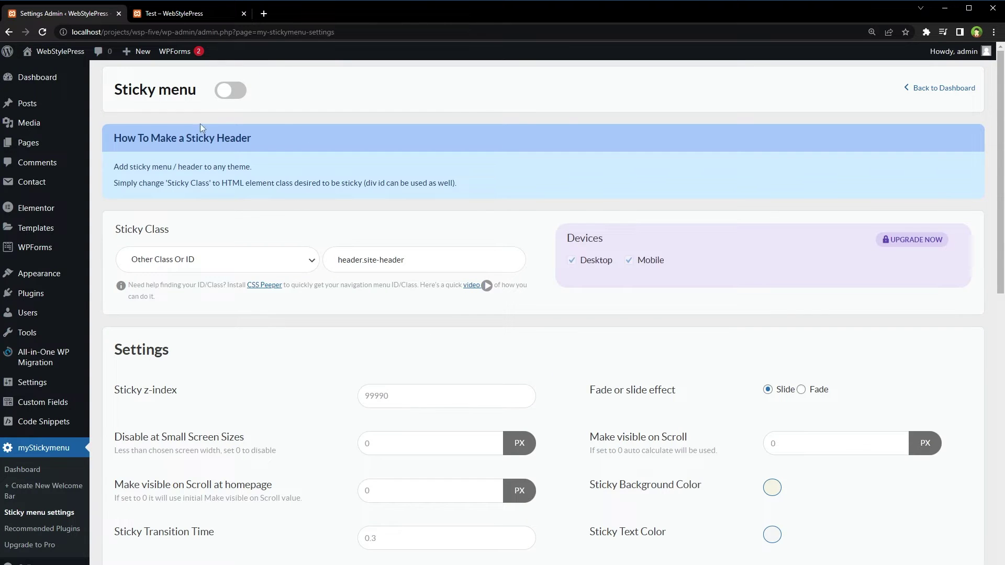
{"action": "left_click", "coordinate": [233, 98]}
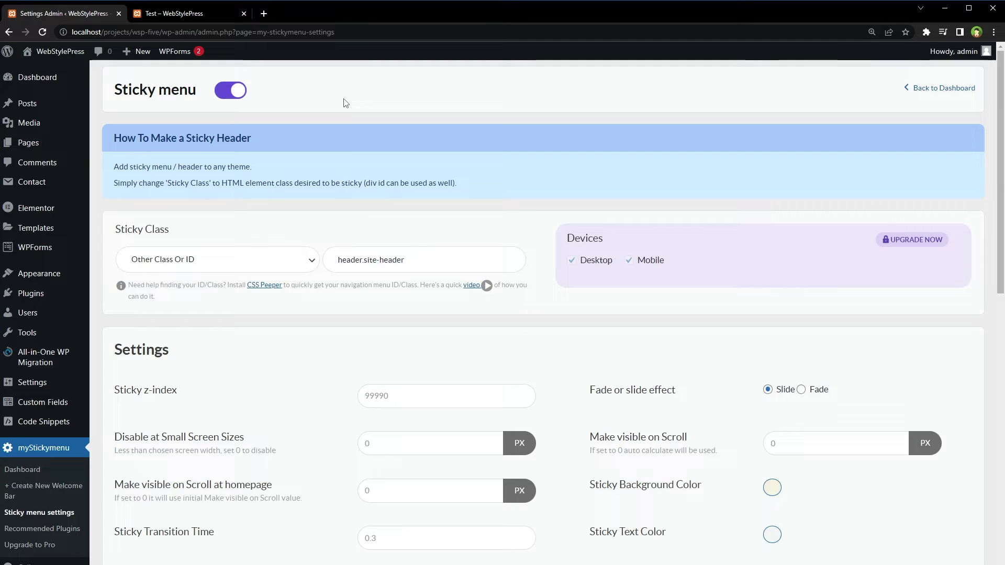
{"action": "left_click", "coordinate": [426, 259]}
{"action": "triple_click", "coordinate": [370, 266]}
{"action": "left_click", "coordinate": [371, 266]}
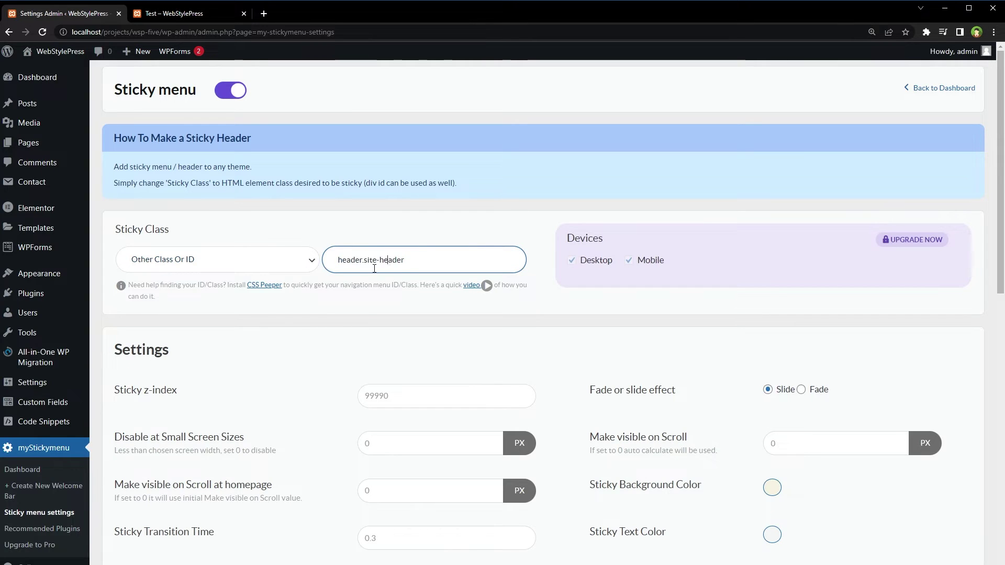
{"action": "left_click_drag", "start_coordinate": [364, 259], "coordinate": [418, 259]}
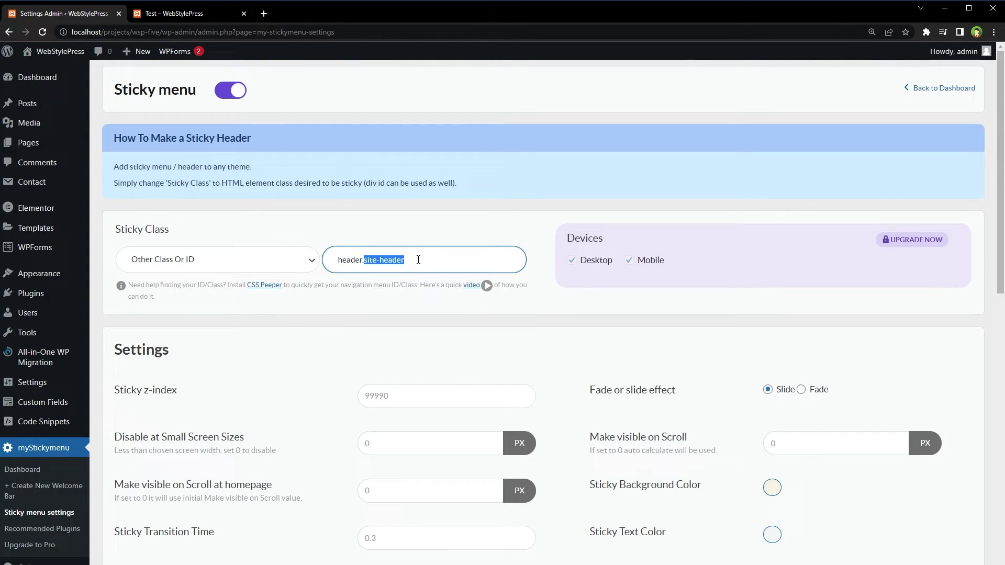
{"action": "left_click_drag", "start_coordinate": [418, 259], "coordinate": [321, 267]}
{"action": "scroll", "coordinate": [303, 266], "scroll_direction": "down", "scroll_amount": 1}
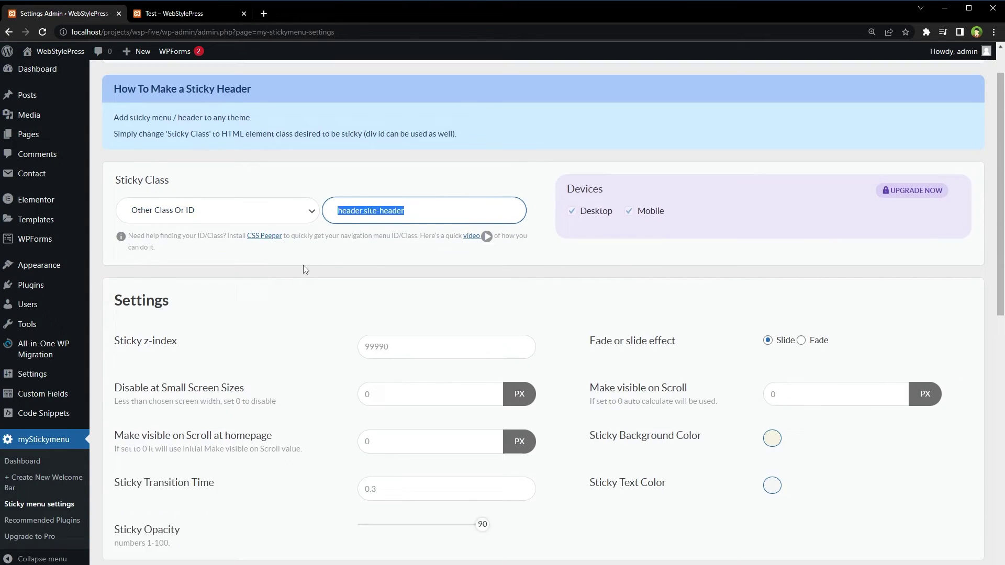
{"action": "scroll", "coordinate": [309, 266], "scroll_direction": "down", "scroll_amount": 2}
{"action": "scroll", "coordinate": [313, 266], "scroll_direction": "up", "scroll_amount": 3}
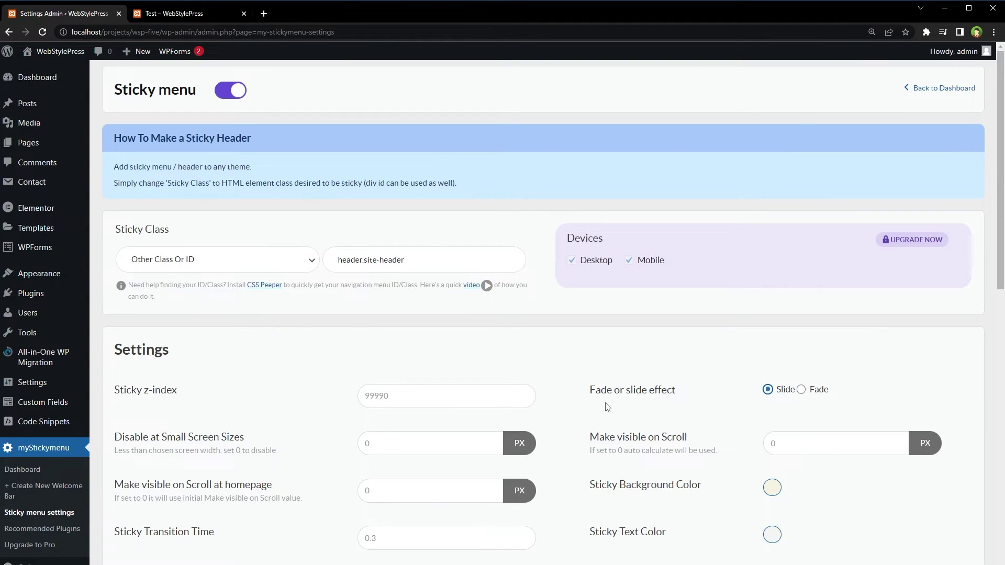
{"action": "scroll", "coordinate": [680, 395], "scroll_direction": "down", "scroll_amount": 4}
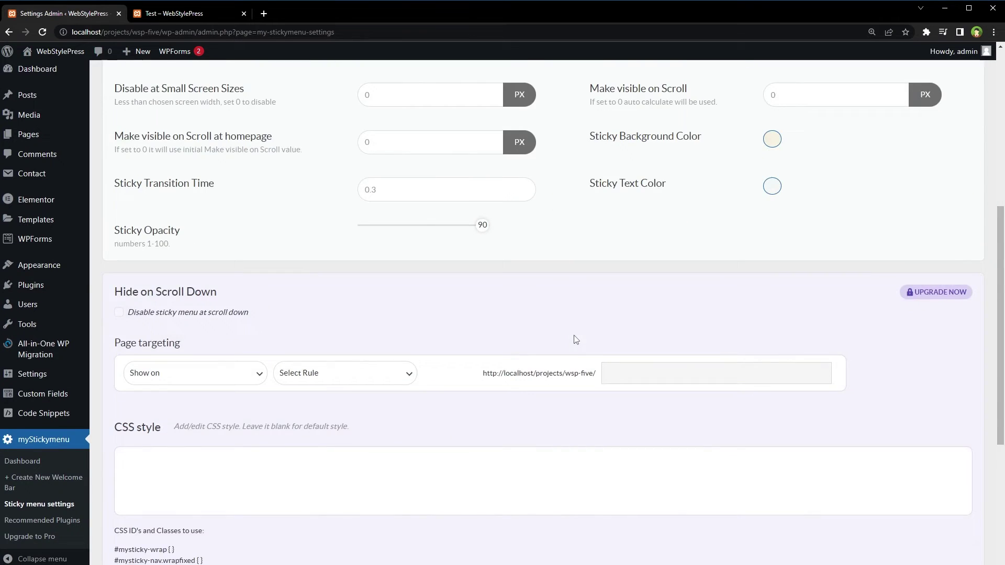
{"action": "scroll", "coordinate": [574, 341], "scroll_direction": "down", "scroll_amount": 3}
{"action": "left_click", "coordinate": [685, 525]}
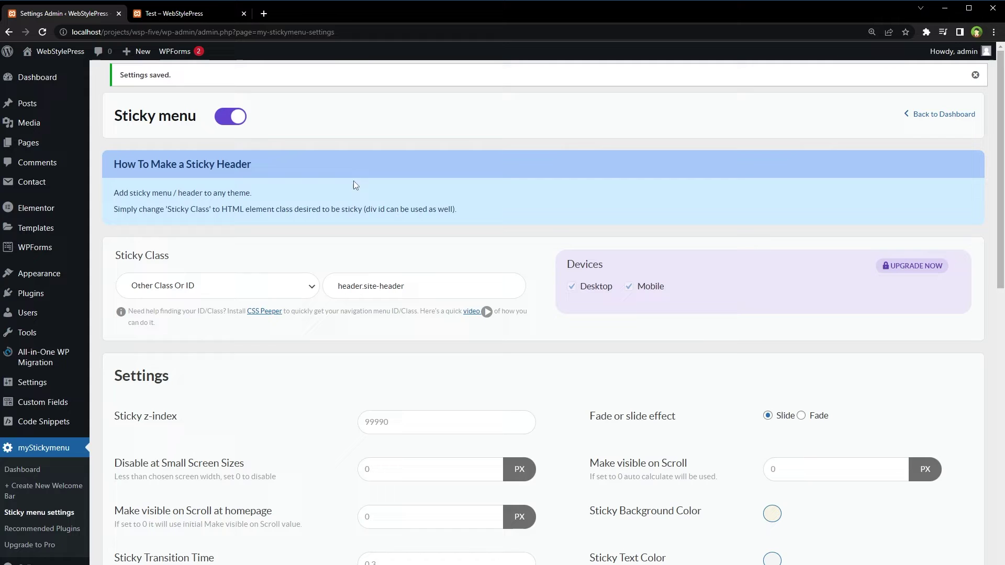
- Reload the Test post to confirm the header pins under the bar, then return to settings
{"action": "left_click", "coordinate": [155, 23]}
{"action": "right_click", "coordinate": [86, 226]}
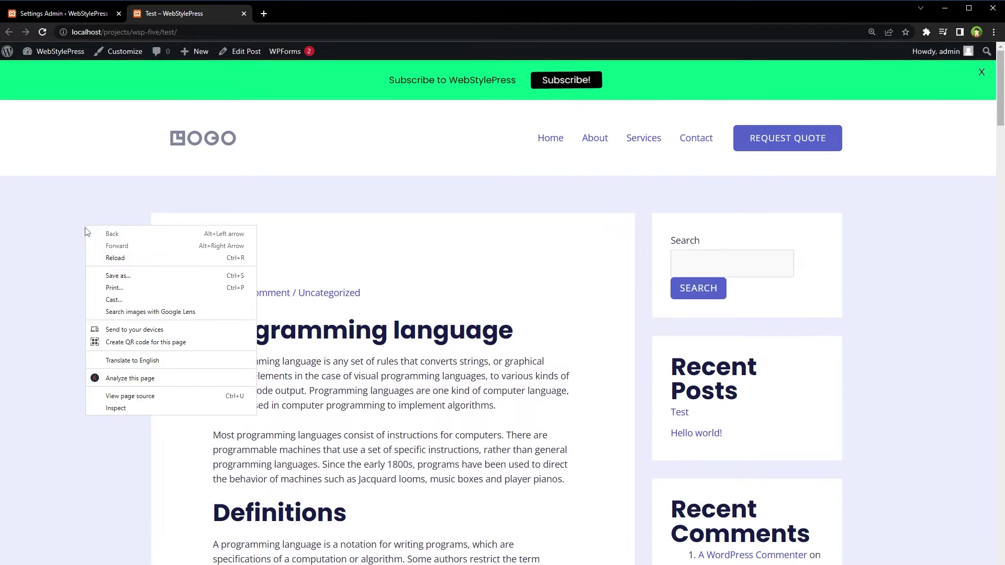
{"action": "left_click", "coordinate": [110, 255]}
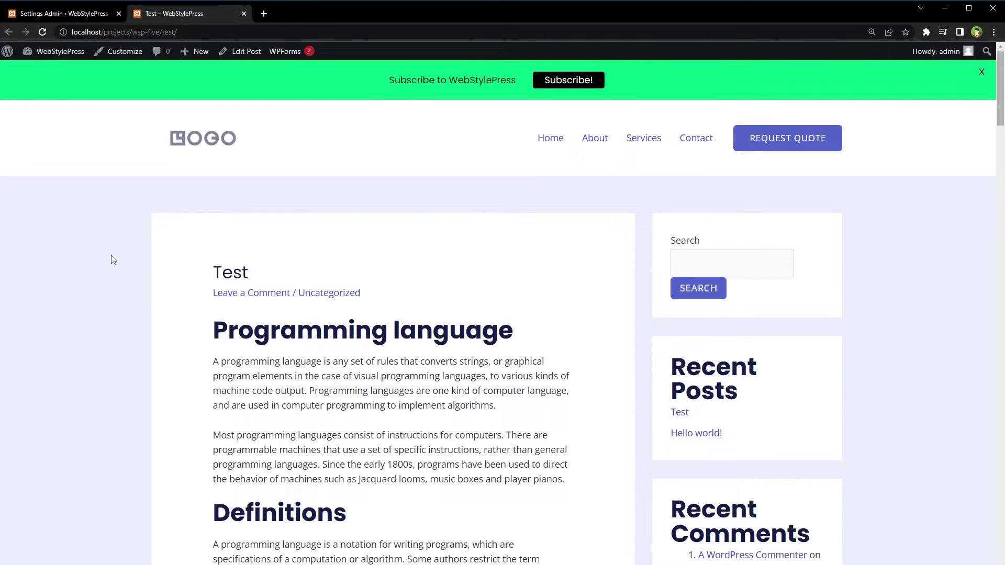
{"action": "scroll", "coordinate": [114, 262], "scroll_direction": "down", "scroll_amount": 3}
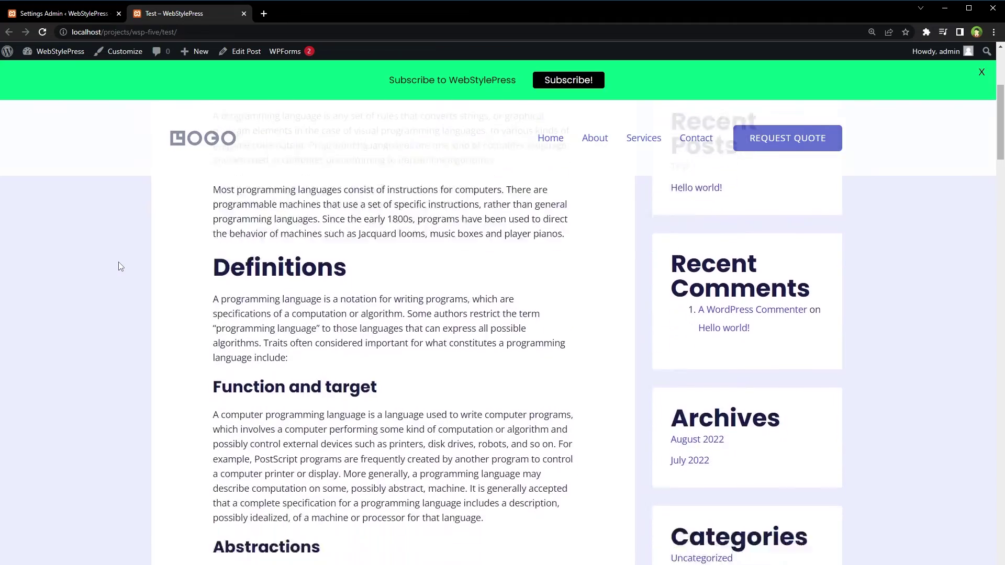
{"action": "scroll", "coordinate": [118, 266], "scroll_direction": "down", "scroll_amount": 5}
{"action": "scroll", "coordinate": [119, 264], "scroll_direction": "down", "scroll_amount": 3}
{"action": "scroll", "coordinate": [118, 264], "scroll_direction": "up", "scroll_amount": 5}
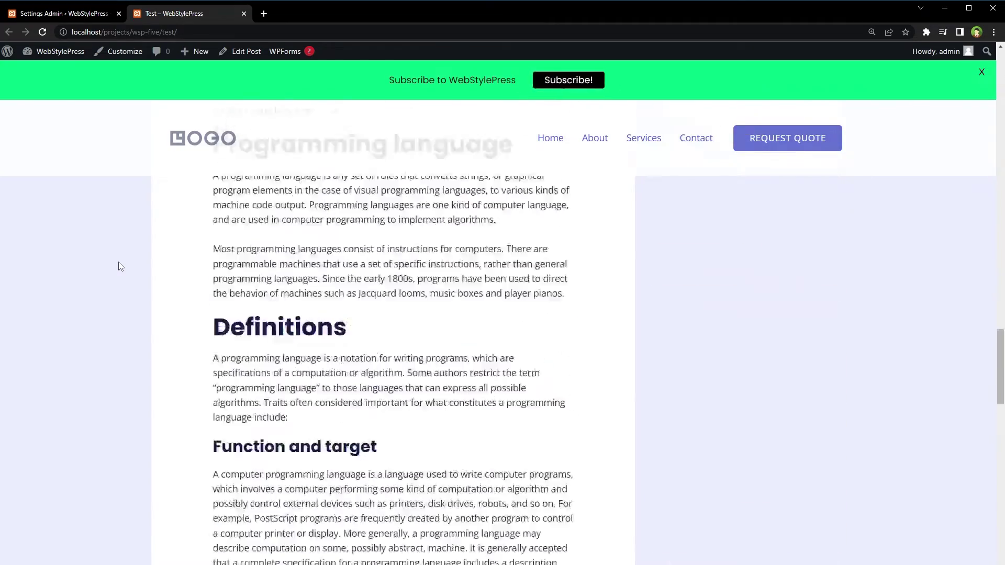
{"action": "scroll", "coordinate": [118, 265], "scroll_direction": "down", "scroll_amount": 5}
{"action": "scroll", "coordinate": [118, 268], "scroll_direction": "down", "scroll_amount": 2}
{"action": "scroll", "coordinate": [118, 267], "scroll_direction": "down", "scroll_amount": 3}
{"action": "scroll", "coordinate": [118, 267], "scroll_direction": "down", "scroll_amount": 3}
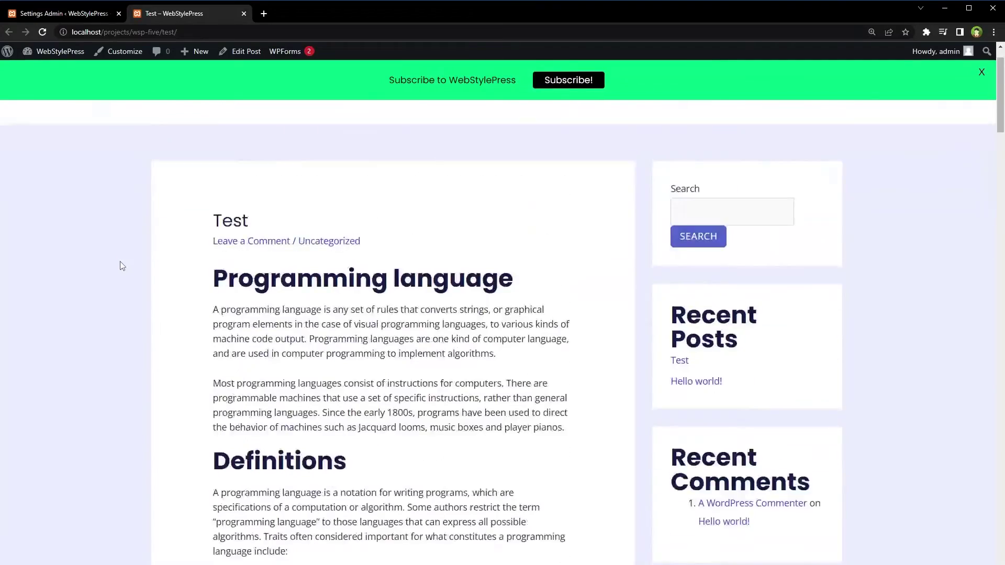
{"action": "scroll", "coordinate": [120, 268], "scroll_direction": "down", "scroll_amount": 2}
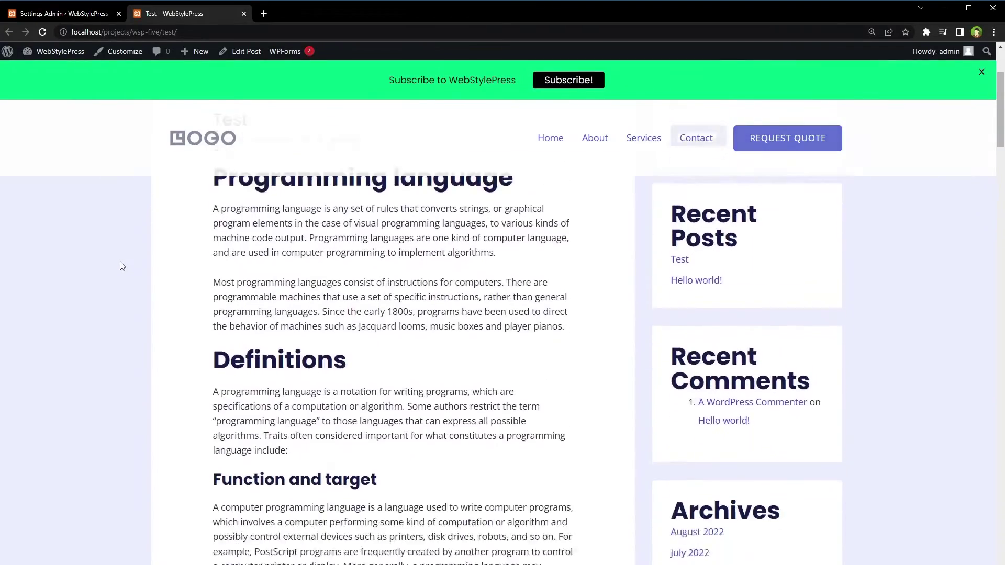
{"action": "scroll", "coordinate": [120, 265], "scroll_direction": "up", "scroll_amount": 2}
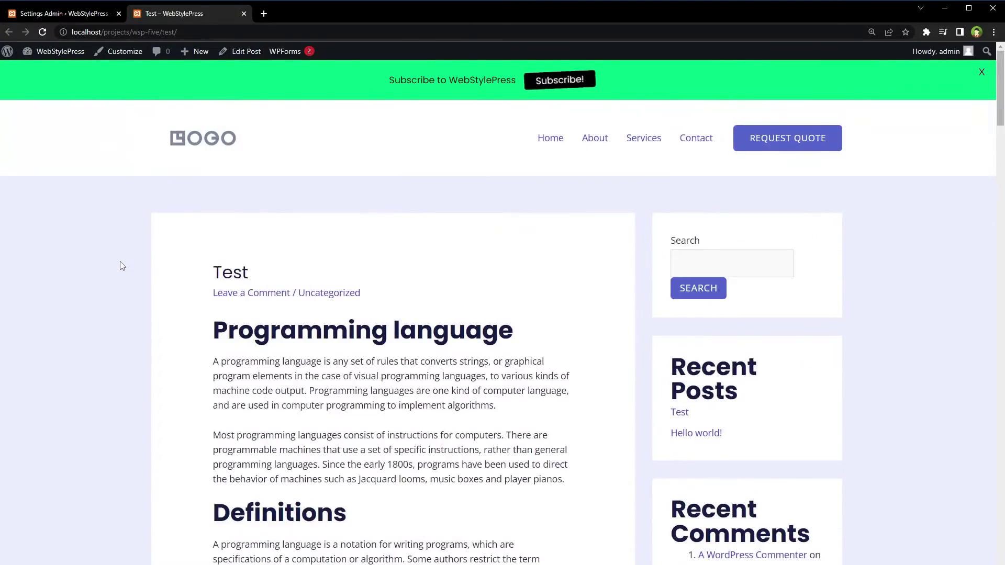
{"action": "left_click", "coordinate": [67, 13]}
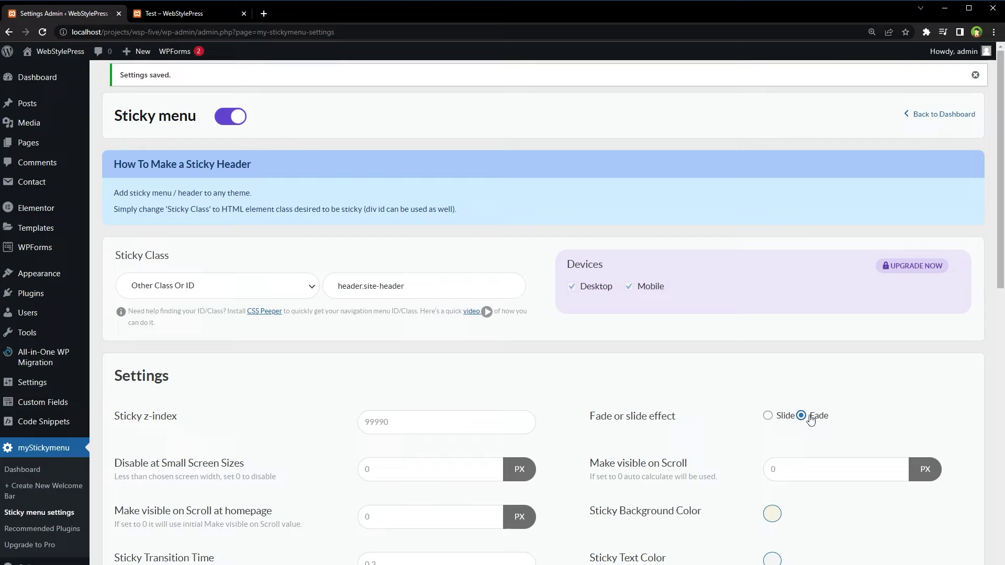
{"action": "scroll", "coordinate": [716, 375], "scroll_direction": "down", "scroll_amount": 10}
{"action": "scroll", "coordinate": [669, 345], "scroll_direction": "down", "scroll_amount": 2}
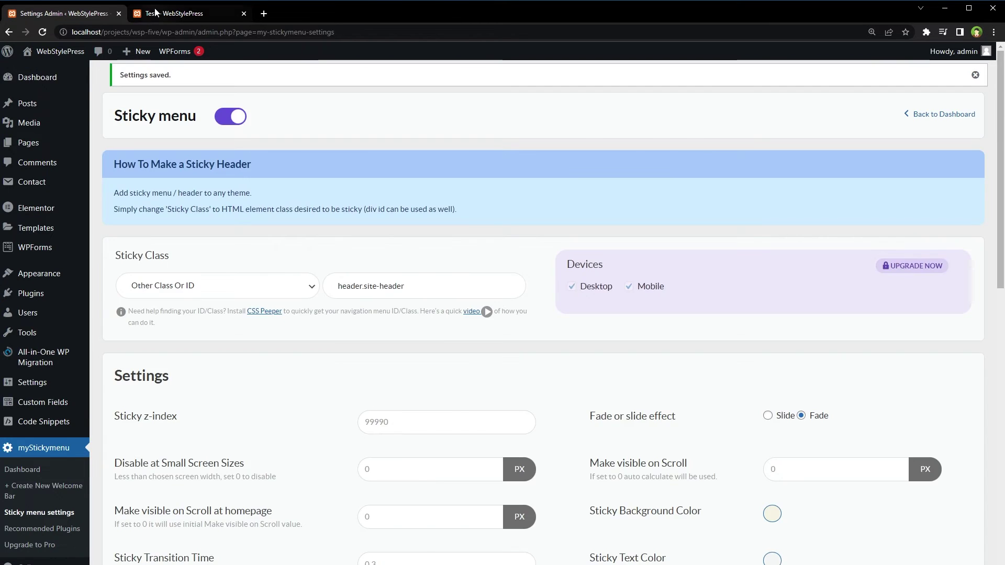
- Reload the Test post to check that the Subscribe bar reappears above the header
{"action": "left_click", "coordinate": [189, 14]}
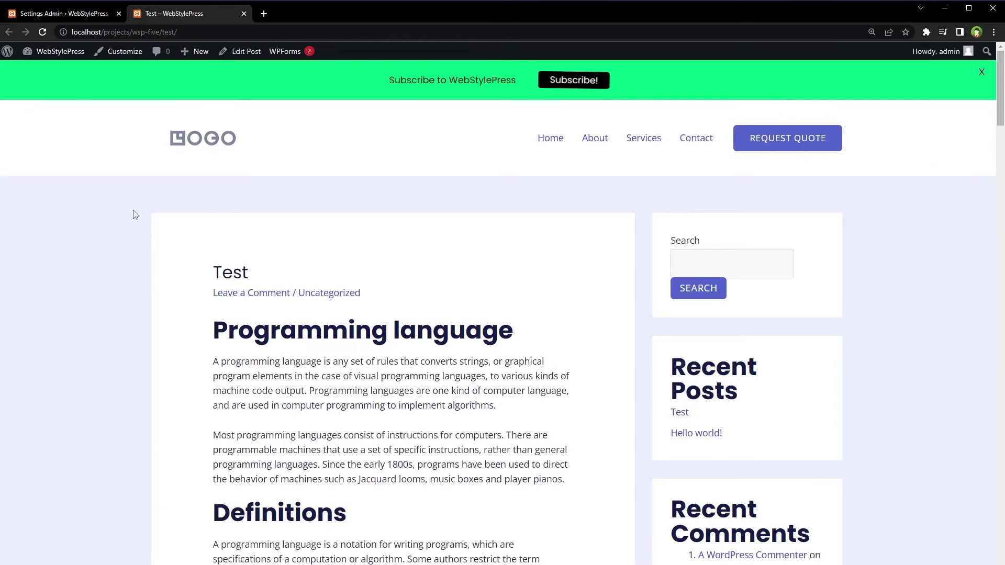
{"action": "right_click", "coordinate": [80, 207]}
{"action": "left_click", "coordinate": [100, 240]}
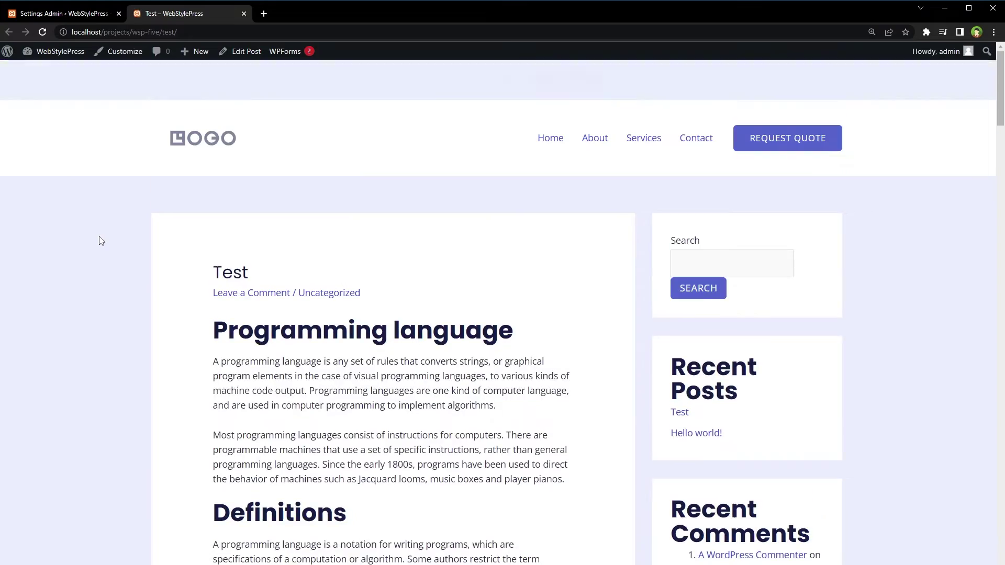
{"action": "scroll", "coordinate": [99, 240], "scroll_direction": "down", "scroll_amount": 2}
{"action": "scroll", "coordinate": [101, 241], "scroll_direction": "down", "scroll_amount": 3}
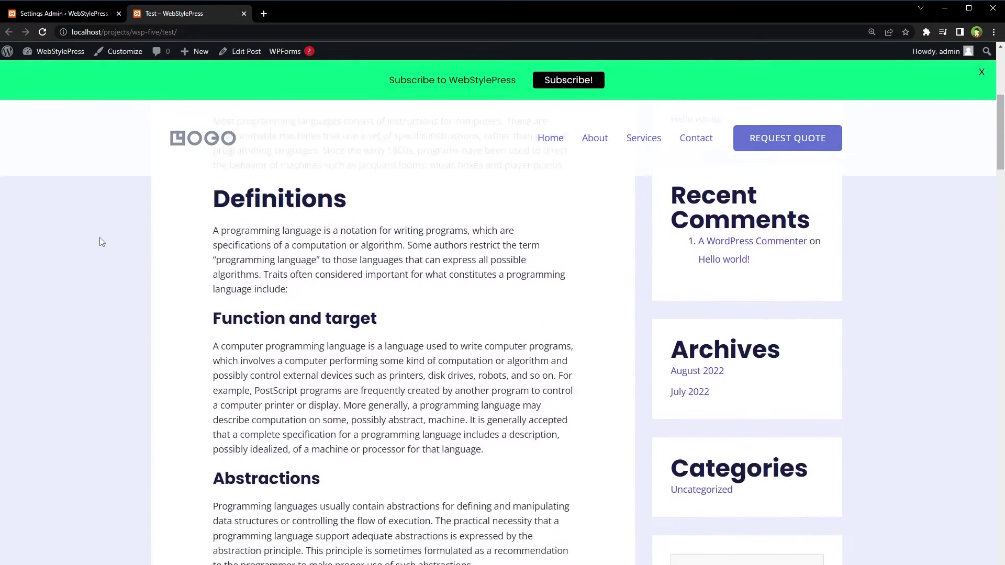
{"action": "scroll", "coordinate": [102, 242], "scroll_direction": "down", "scroll_amount": 3}
{"action": "scroll", "coordinate": [105, 245], "scroll_direction": "down", "scroll_amount": 3}
{"action": "scroll", "coordinate": [105, 245], "scroll_direction": "up", "scroll_amount": 3}
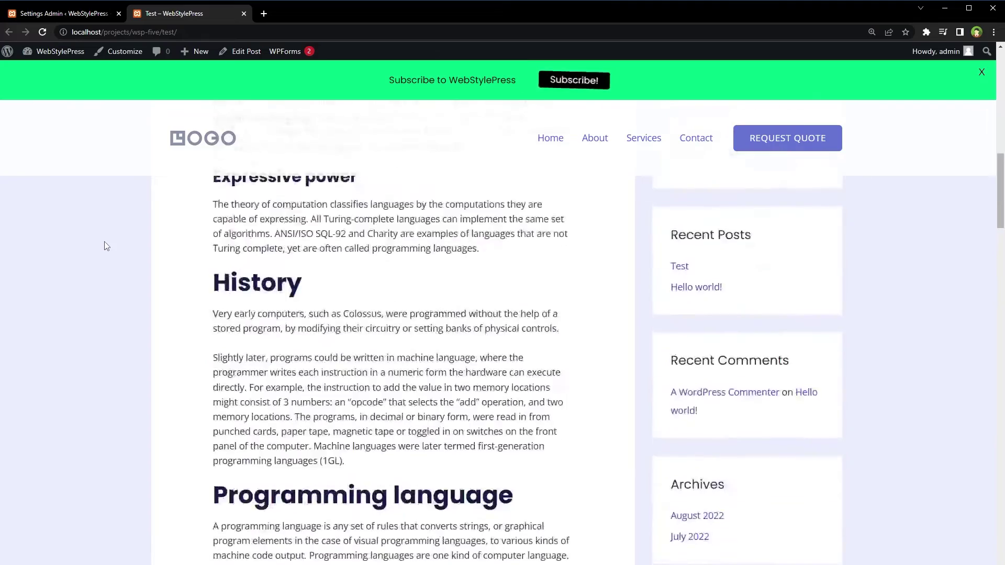
{"action": "scroll", "coordinate": [104, 245], "scroll_direction": "up", "scroll_amount": 5}
{"action": "key", "text": "ctrl+shift+i"}
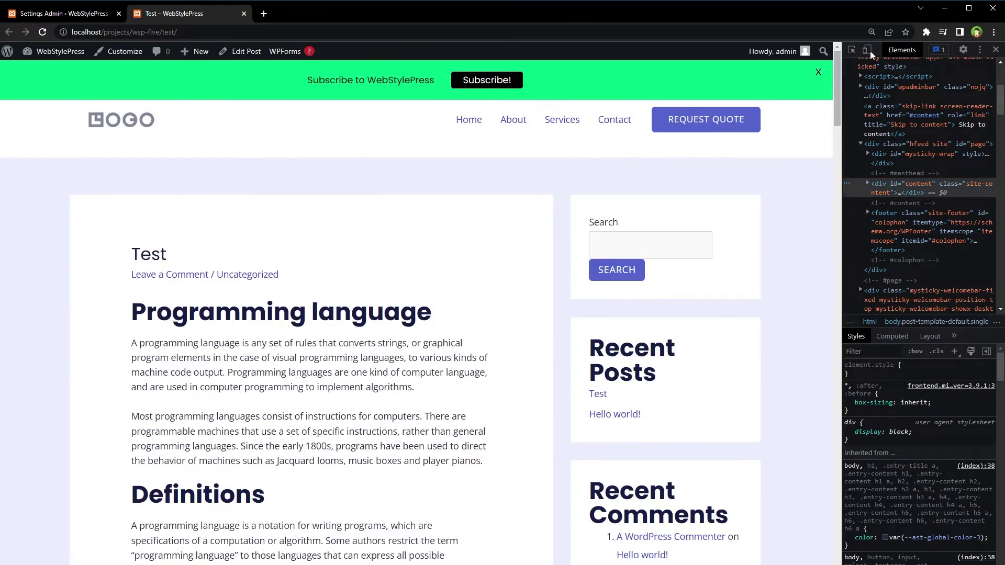
{"action": "left_click", "coordinate": [870, 51]}
{"action": "left_click_drag", "start_coordinate": [825, 315], "coordinate": [656, 322]}
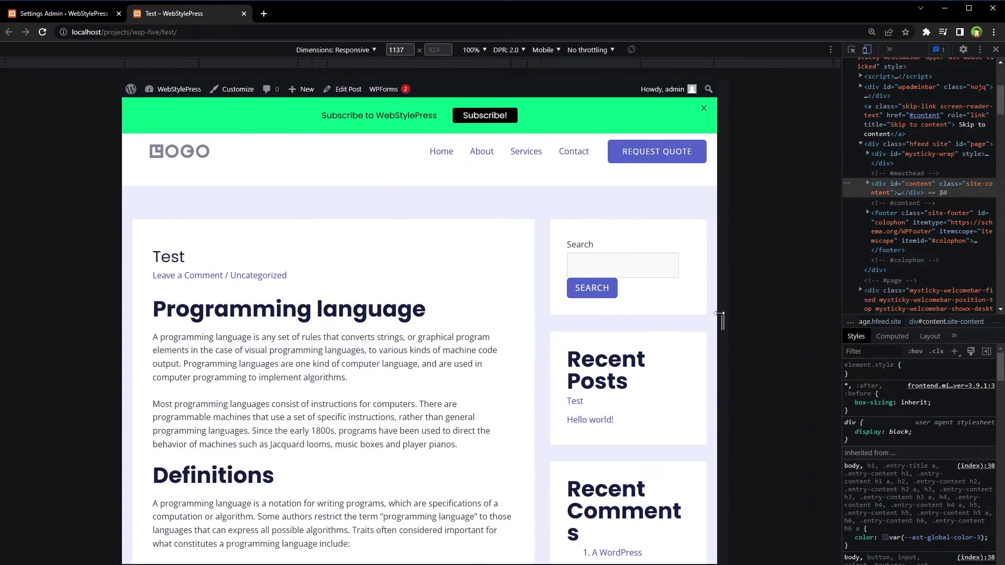
{"action": "scroll", "coordinate": [556, 327], "scroll_direction": "down", "scroll_amount": 10}
{"action": "scroll", "coordinate": [552, 338], "scroll_direction": "up", "scroll_amount": 8}
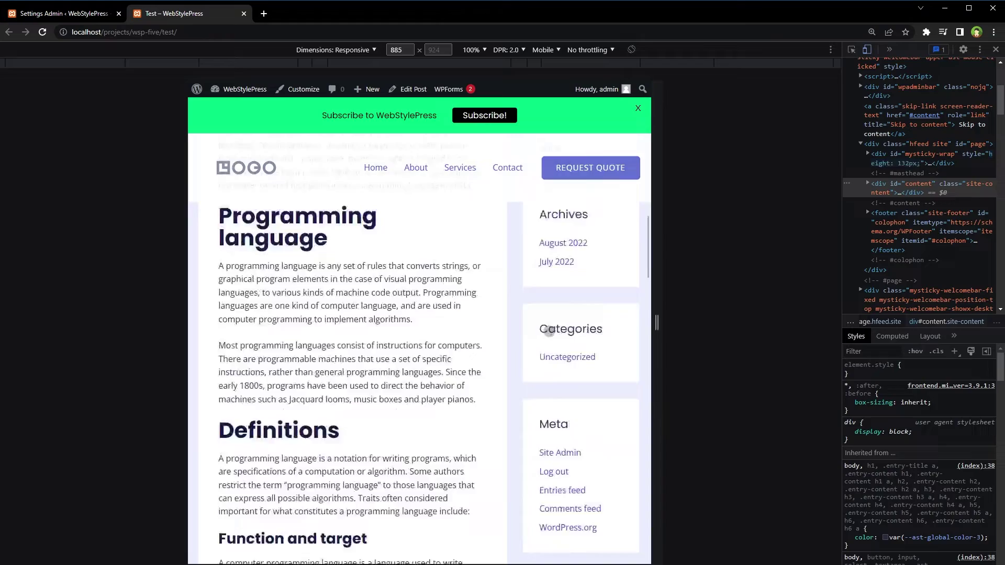
{"action": "scroll", "coordinate": [552, 333], "scroll_direction": "down", "scroll_amount": 3}
{"action": "left_click_drag", "start_coordinate": [655, 321], "coordinate": [624, 321]}
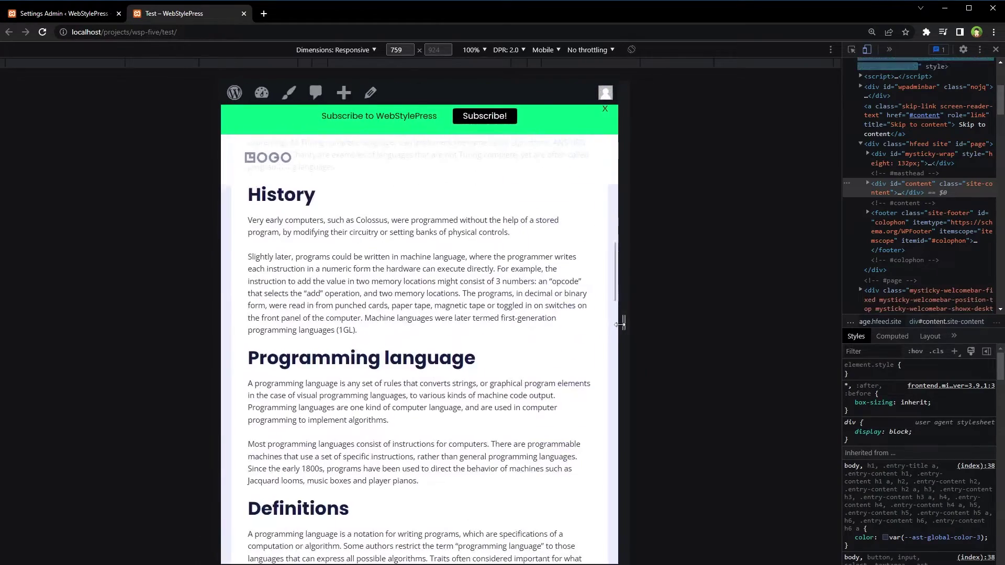
{"action": "scroll", "coordinate": [538, 321], "scroll_direction": "down", "scroll_amount": 5}
{"action": "scroll", "coordinate": [539, 320], "scroll_direction": "down", "scroll_amount": 2}
{"action": "scroll", "coordinate": [537, 320], "scroll_direction": "down", "scroll_amount": 4}
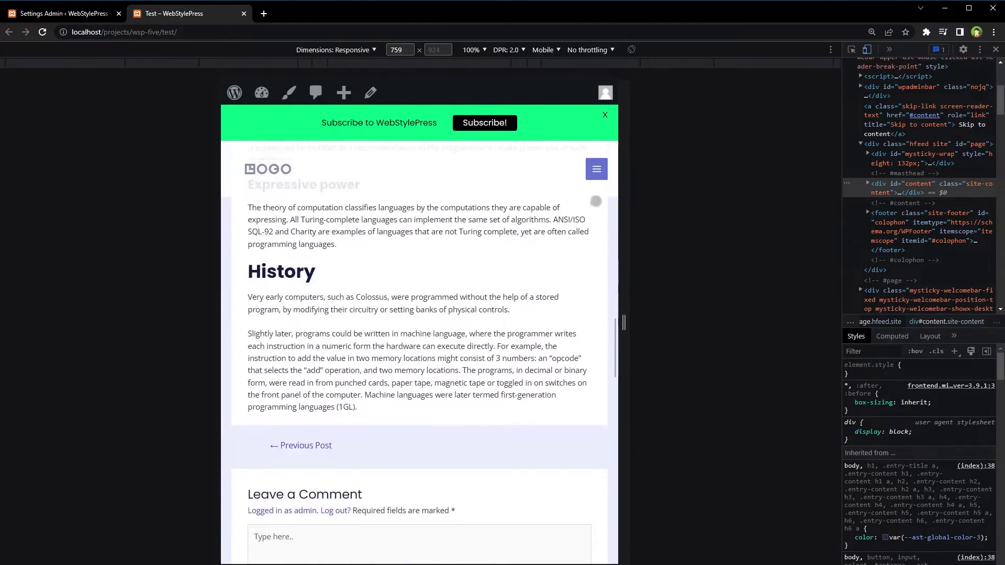
{"action": "left_click", "coordinate": [596, 169]}
{"action": "left_click", "coordinate": [596, 168]}
{"action": "scroll", "coordinate": [558, 345], "scroll_direction": "down", "scroll_amount": 4}
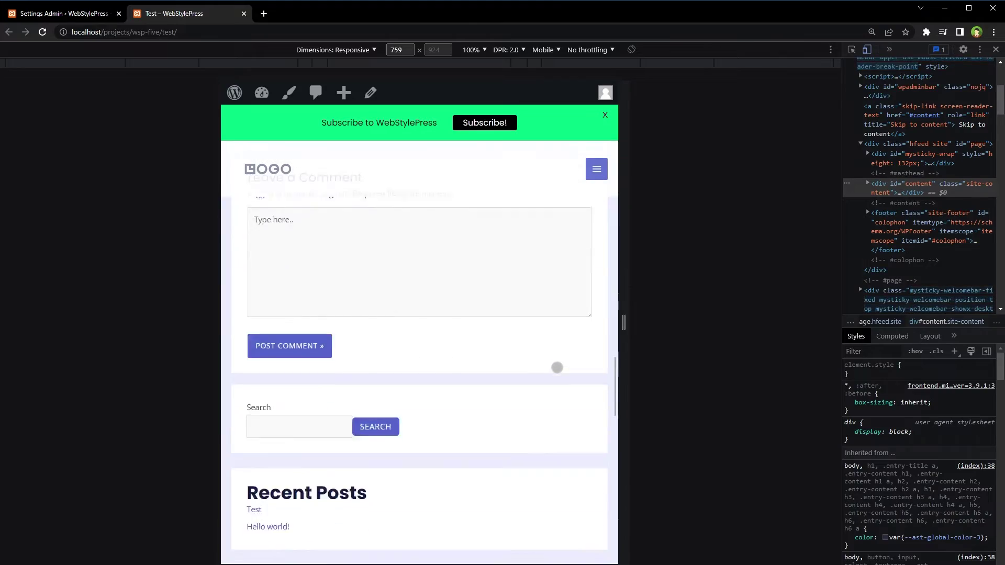
{"action": "scroll", "coordinate": [557, 366], "scroll_direction": "up", "scroll_amount": 2}
{"action": "scroll", "coordinate": [557, 366], "scroll_direction": "up", "scroll_amount": 2}
{"action": "scroll", "coordinate": [557, 366], "scroll_direction": "up", "scroll_amount": 2}
{"action": "scroll", "coordinate": [558, 338], "scroll_direction": "up", "scroll_amount": 10}
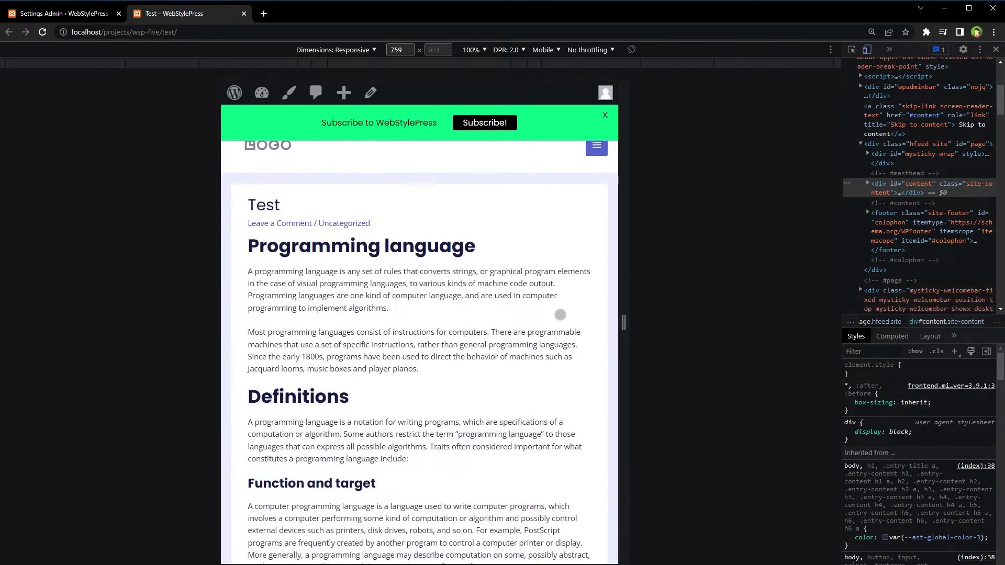
{"action": "scroll", "coordinate": [560, 315], "scroll_direction": "down", "scroll_amount": 2}
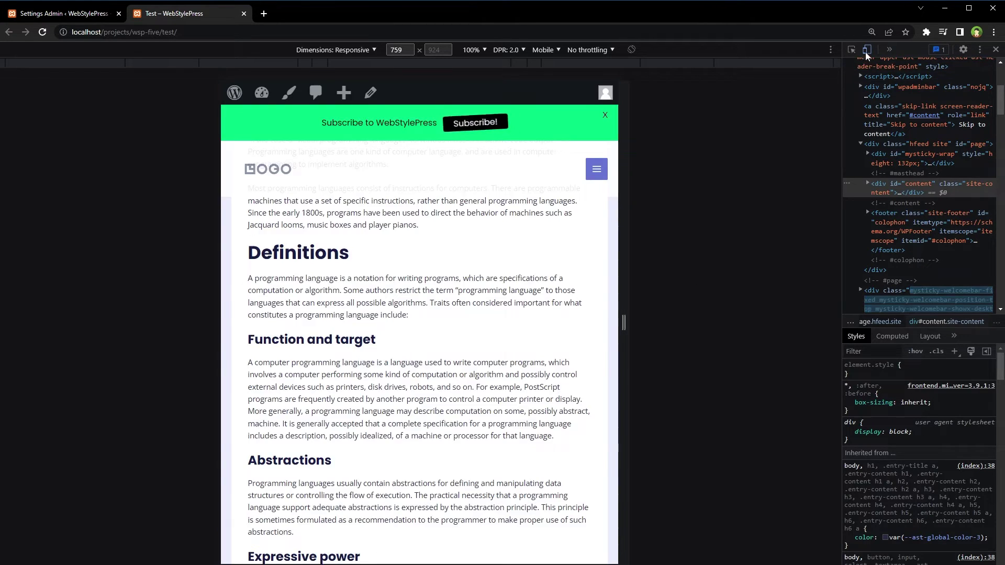
{"action": "left_click", "coordinate": [864, 49]}
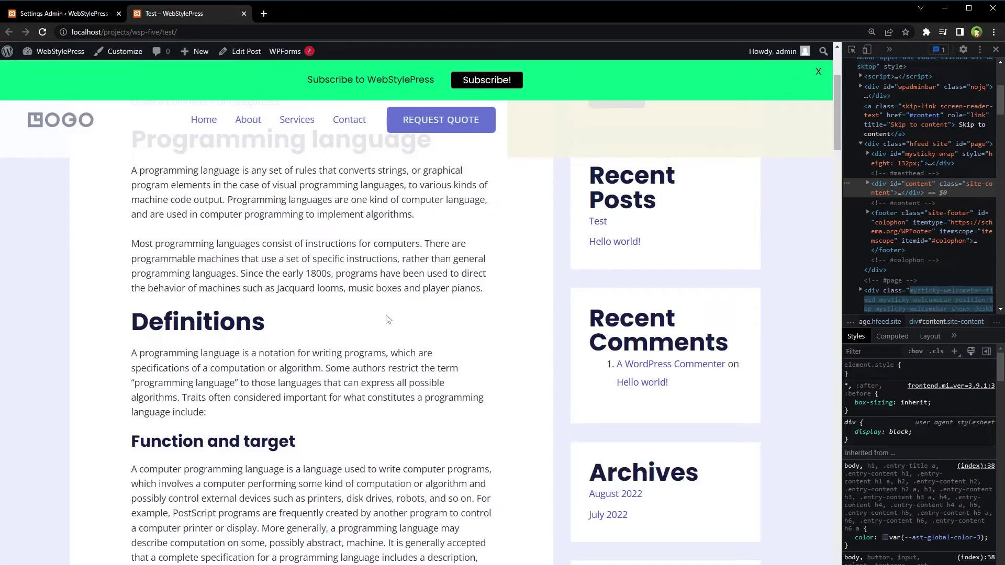
- Close the developer tools and dismiss the green Subscribe bar with its X
{"action": "key", "text": "F12"}
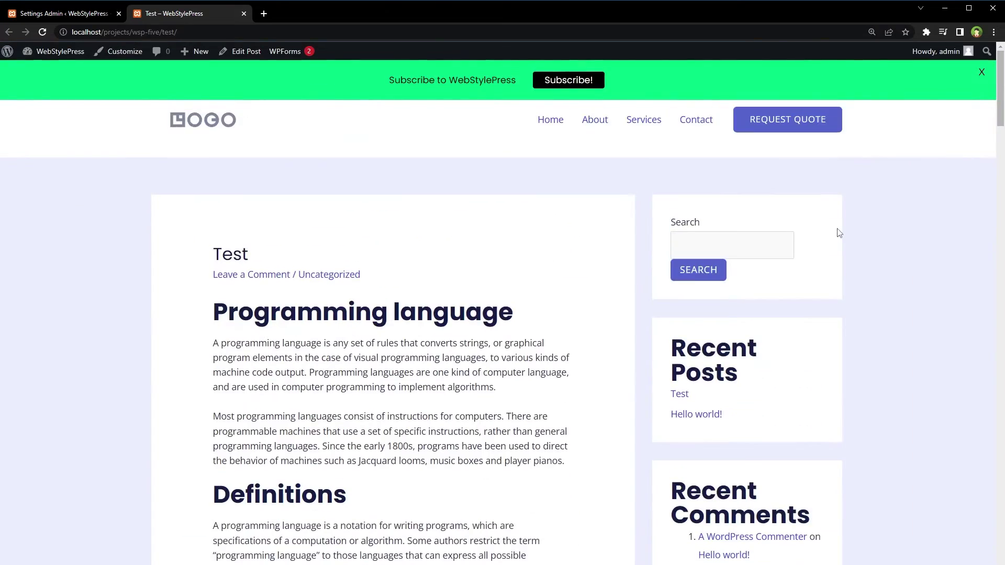
{"action": "scroll", "coordinate": [837, 232], "scroll_direction": "down", "scroll_amount": 5}
{"action": "scroll", "coordinate": [868, 285], "scroll_direction": "down", "scroll_amount": 5}
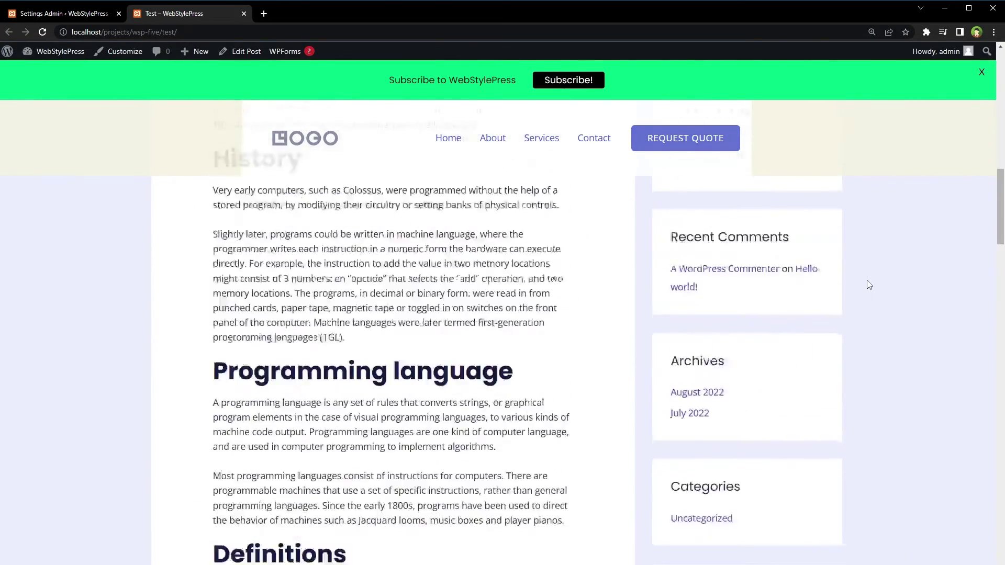
{"action": "scroll", "coordinate": [869, 284], "scroll_direction": "up", "scroll_amount": 4}
{"action": "scroll", "coordinate": [868, 284], "scroll_direction": "down", "scroll_amount": 7}
{"action": "scroll", "coordinate": [868, 284], "scroll_direction": "up", "scroll_amount": 5}
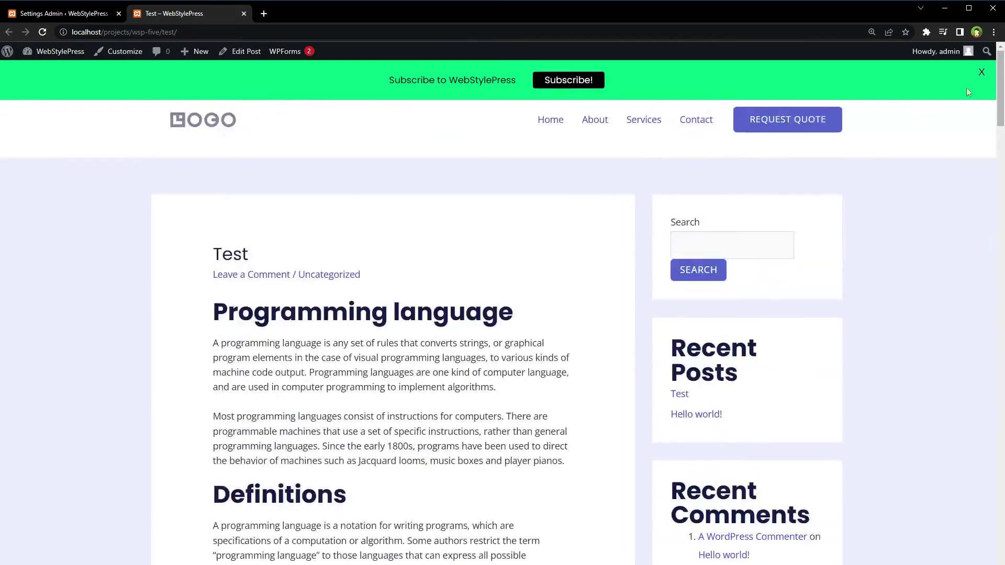
{"action": "left_click", "coordinate": [980, 71]}
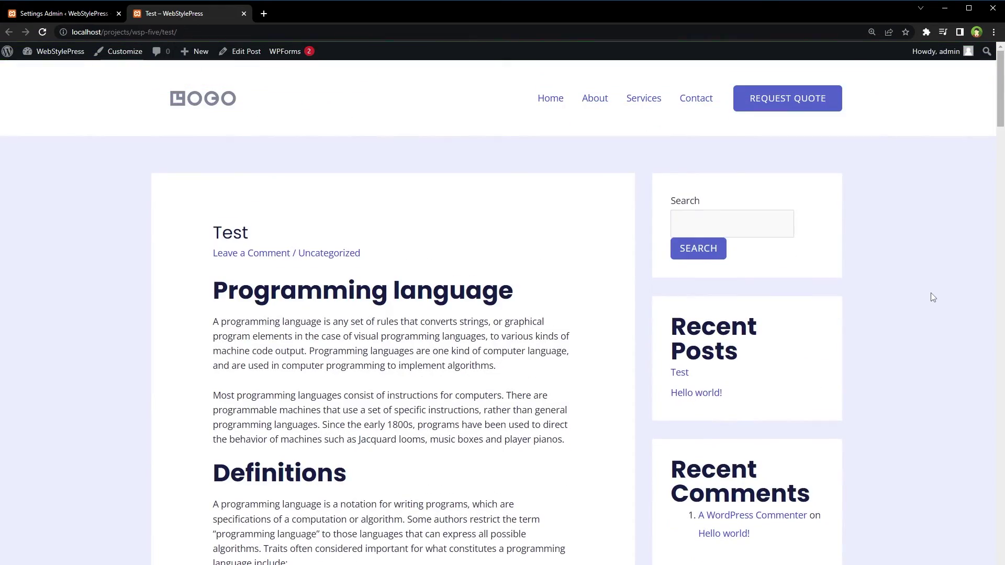
{"action": "scroll", "coordinate": [899, 282], "scroll_direction": "down", "scroll_amount": 5}
{"action": "scroll", "coordinate": [898, 288], "scroll_direction": "up", "scroll_amount": 4}
- Edit Welcome Bar #0 to reappear after button click on page refresh or page change
{"action": "left_click", "coordinate": [66, 15]}
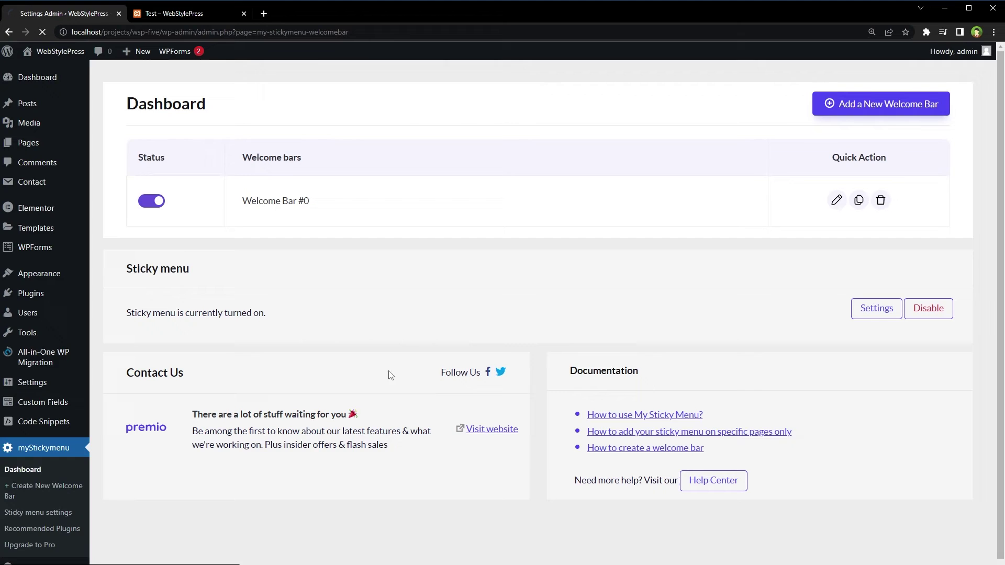
{"action": "left_click", "coordinate": [836, 201]}
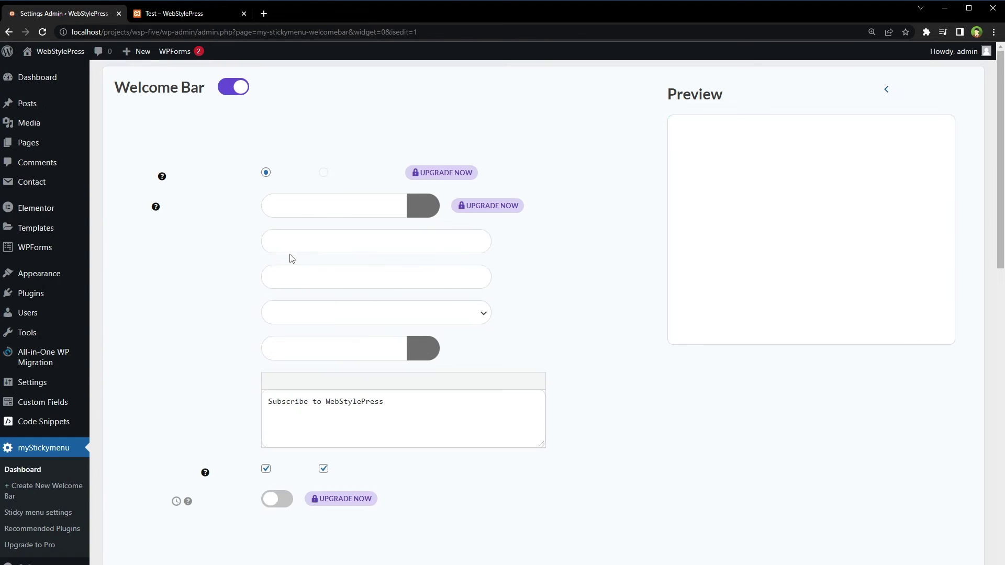
{"action": "scroll", "coordinate": [589, 276], "scroll_direction": "down", "scroll_amount": 1}
{"action": "scroll", "coordinate": [589, 277], "scroll_direction": "down", "scroll_amount": 7}
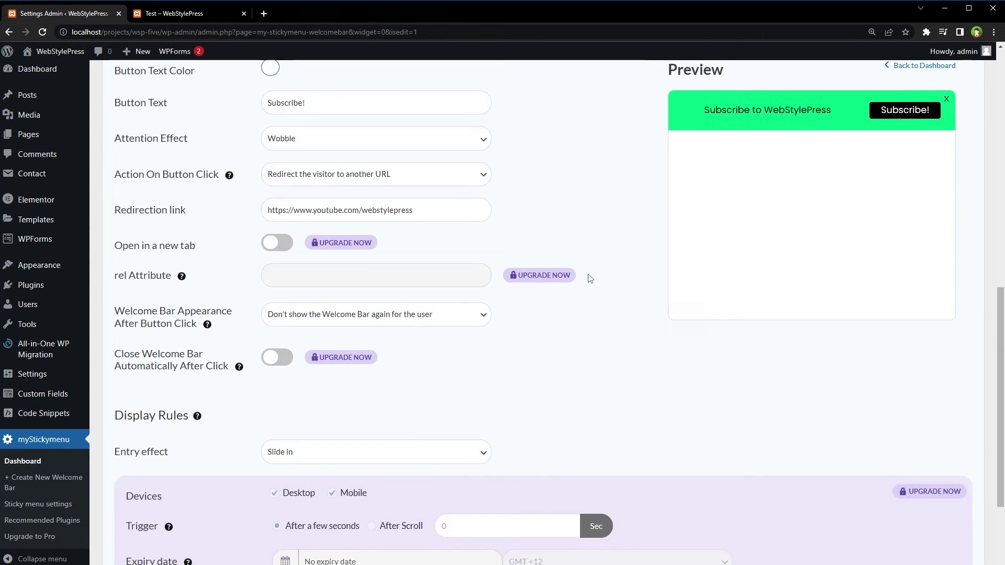
{"action": "scroll", "coordinate": [589, 276], "scroll_direction": "down", "scroll_amount": 2}
{"action": "scroll", "coordinate": [589, 278], "scroll_direction": "up", "scroll_amount": 3}
{"action": "left_click", "coordinate": [398, 385]}
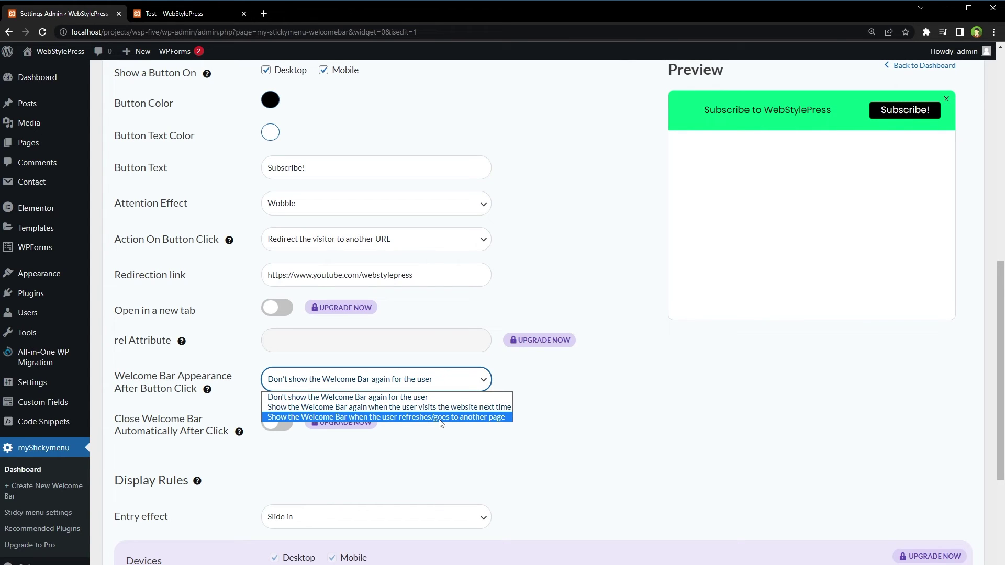
{"action": "left_click", "coordinate": [485, 418]}
{"action": "scroll", "coordinate": [571, 432], "scroll_direction": "down", "scroll_amount": 3}
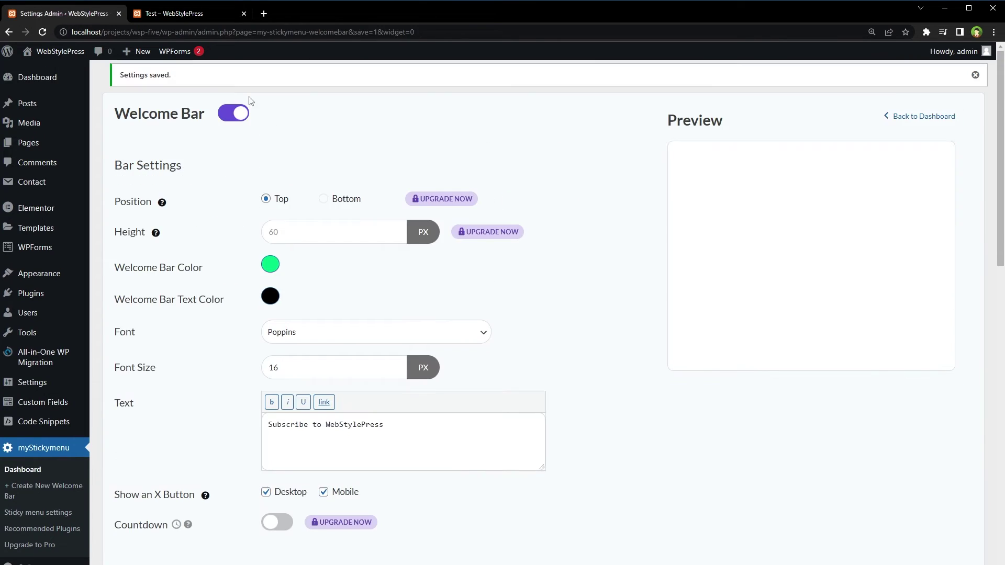
- Reload the Test post to show the green subscribe bar
{"action": "left_click", "coordinate": [172, 13]}
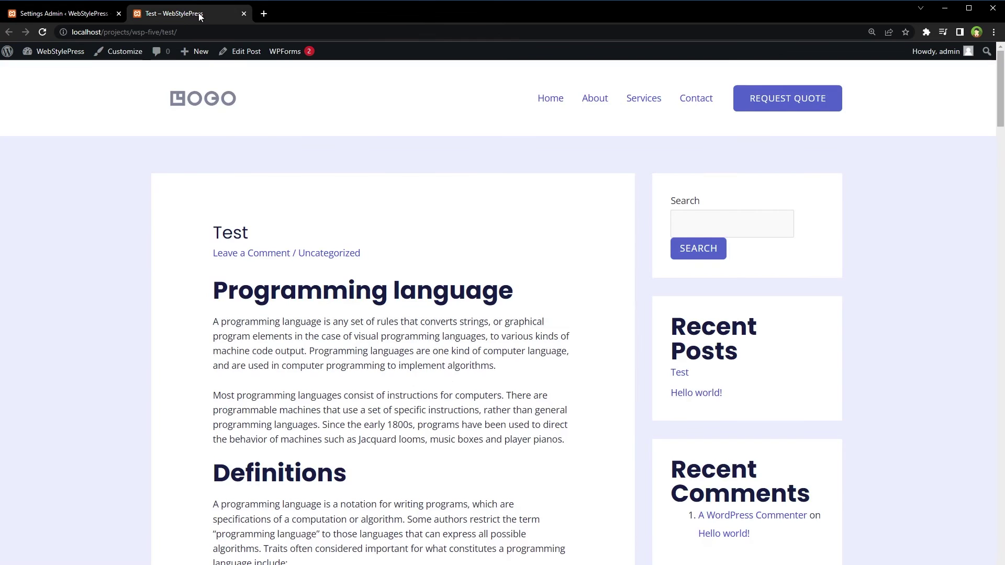
{"action": "right_click", "coordinate": [107, 165]}
{"action": "left_click", "coordinate": [133, 199]}
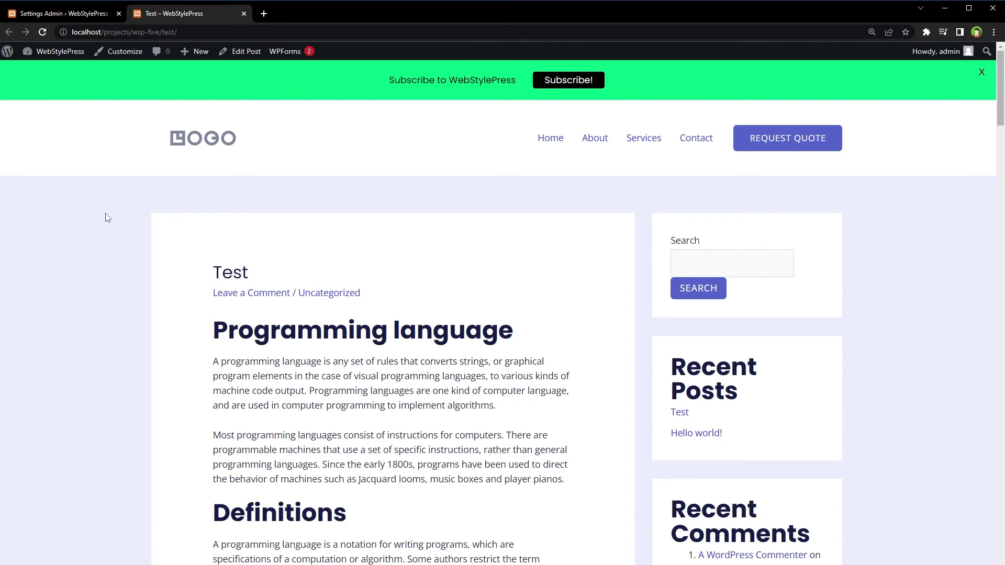
{"action": "scroll", "coordinate": [107, 218], "scroll_direction": "down", "scroll_amount": 5}
{"action": "scroll", "coordinate": [199, 229], "scroll_direction": "up", "scroll_amount": 5}
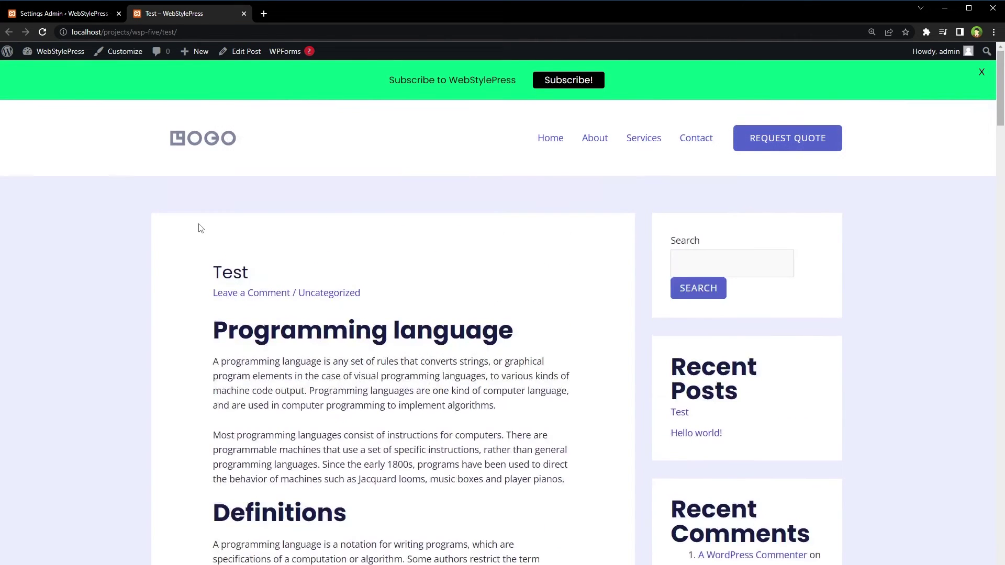
- Dismiss the subscribe bar and reload the Test post to confirm it returns
{"action": "left_click", "coordinate": [981, 73]}
{"action": "right_click", "coordinate": [76, 213]}
{"action": "scroll", "coordinate": [68, 188], "scroll_direction": "down", "scroll_amount": 7}
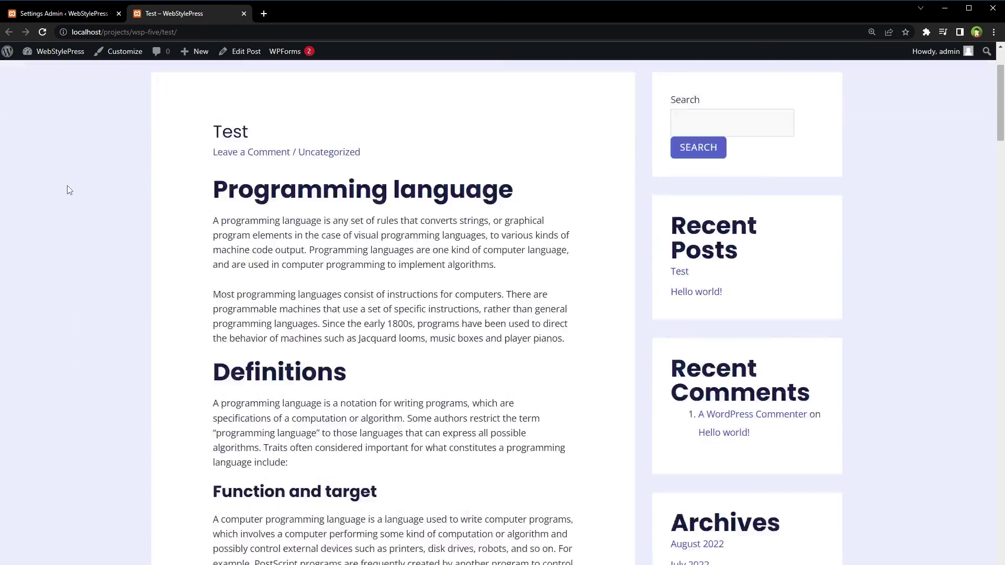
{"action": "scroll", "coordinate": [67, 188], "scroll_direction": "up", "scroll_amount": 6}
{"action": "right_click", "coordinate": [68, 189]}
{"action": "left_click", "coordinate": [89, 218]}
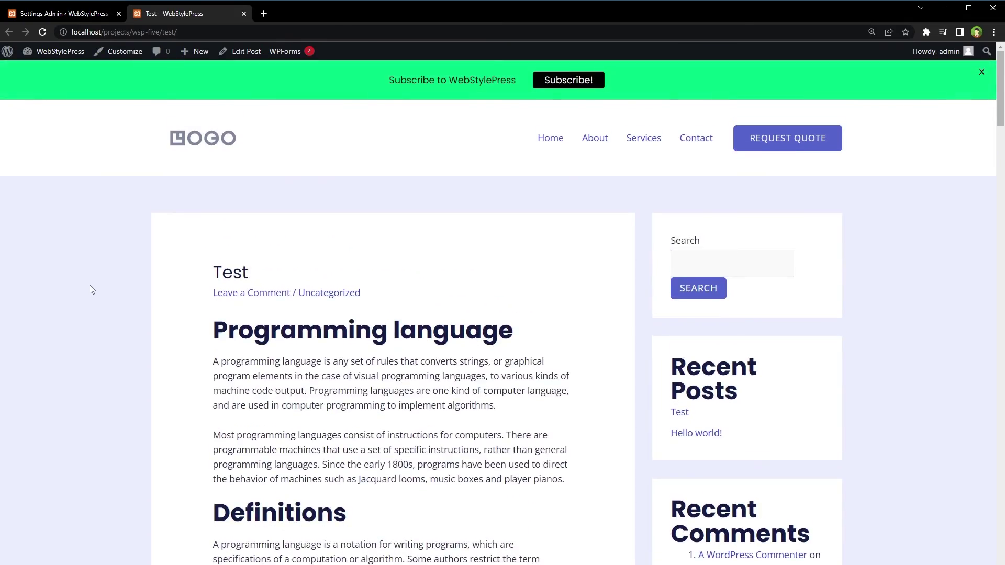
{"action": "scroll", "coordinate": [91, 289], "scroll_direction": "down", "scroll_amount": 7}
{"action": "scroll", "coordinate": [91, 290], "scroll_direction": "down", "scroll_amount": 4}
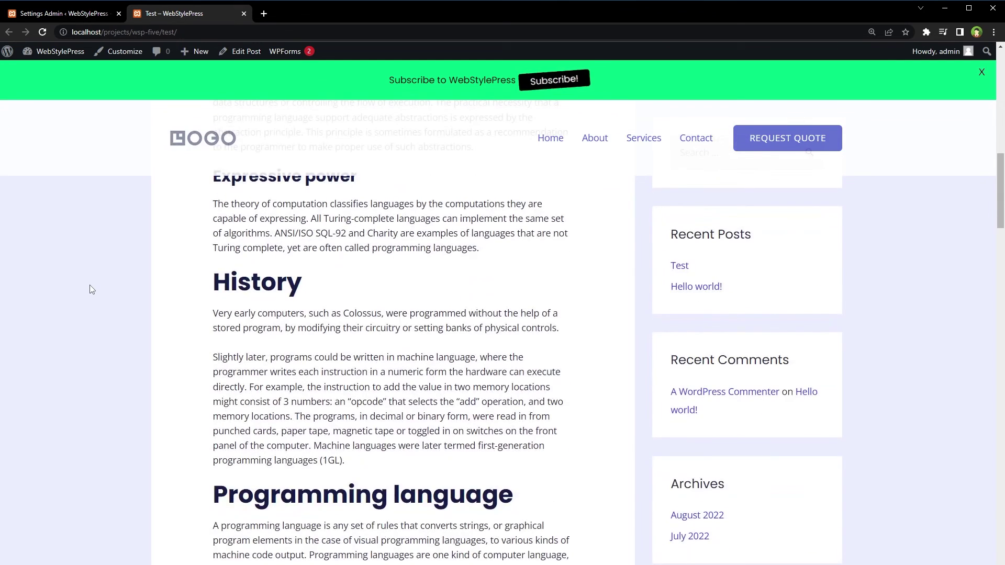